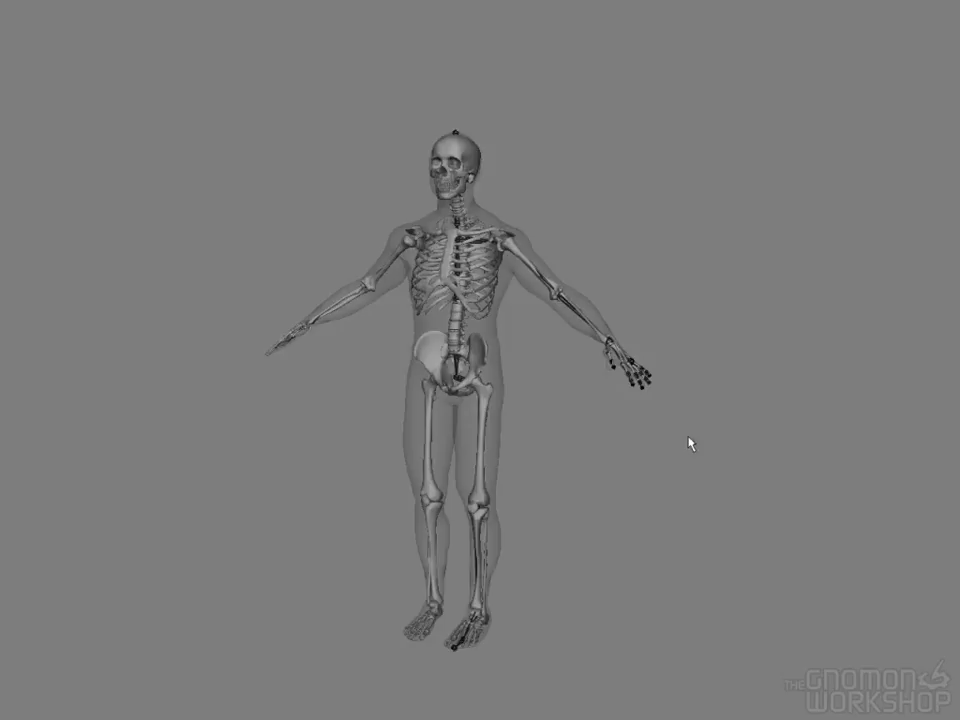
Examine the character's joint chain from the front, side and above, especially the left arm and shoulder joints
{"action": "left_click_drag", "start_coordinate": [690, 424], "coordinate": [390, 403], "text": "alt"}
{"action": "right_click_drag", "start_coordinate": [472, 421], "coordinate": [602, 432], "text": "alt"}
{"action": "middle_click_drag", "start_coordinate": [469, 322], "coordinate": [482, 458], "text": "alt"}
{"action": "left_click_drag", "start_coordinate": [414, 431], "coordinate": [670, 462], "text": "alt"}
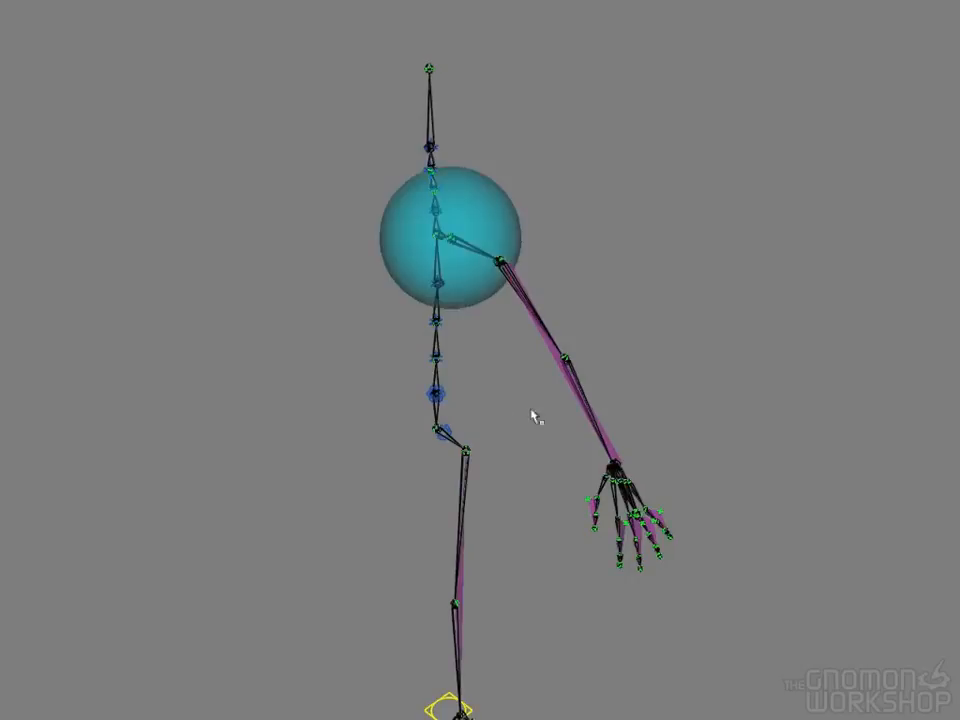
{"action": "left_click_drag", "start_coordinate": [750, 440], "coordinate": [672, 450], "text": "alt"}
{"action": "right_click_drag", "start_coordinate": [669, 446], "coordinate": [780, 455], "text": "alt"}
{"action": "left_click_drag", "start_coordinate": [576, 443], "coordinate": [703, 409], "text": "alt"}
{"action": "right_click_drag", "start_coordinate": [570, 388], "coordinate": [718, 388], "text": "alt"}
{"action": "middle_click_drag", "start_coordinate": [618, 348], "coordinate": [611, 465], "text": "alt"}
{"action": "right_click_drag", "start_coordinate": [611, 465], "coordinate": [461, 444], "text": "alt"}
{"action": "left_click_drag", "start_coordinate": [461, 444], "coordinate": [535, 513], "text": "alt"}
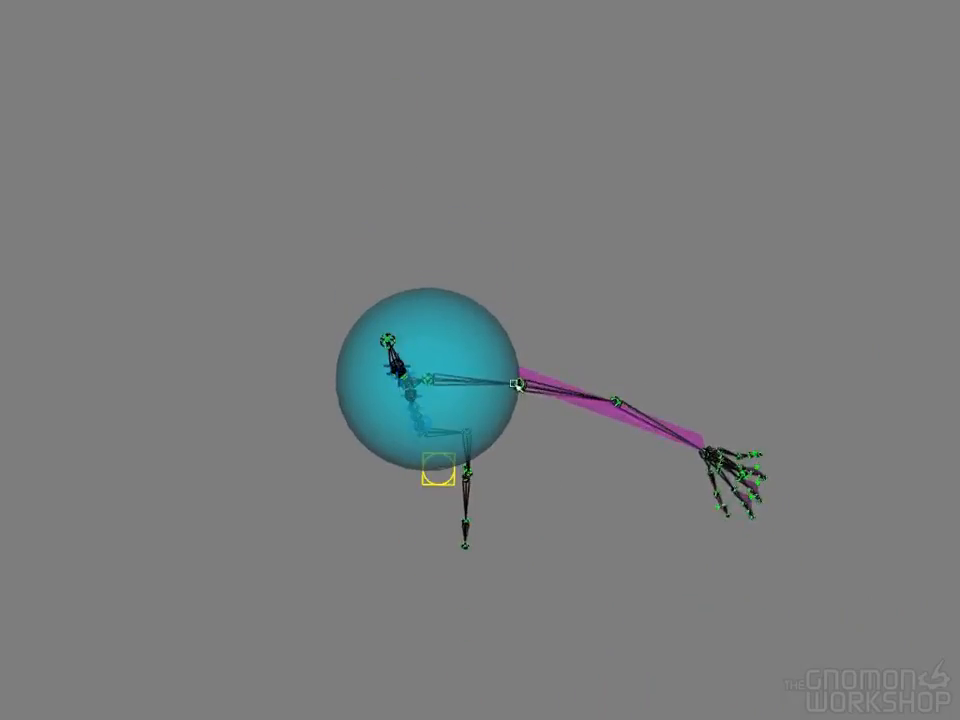
Select the left shoulder joint and check its placement against the head of the upper arm bone
{"action": "left_click", "coordinate": [519, 385]}
{"action": "left_click_drag", "start_coordinate": [533, 433], "coordinate": [540, 347], "text": "alt"}
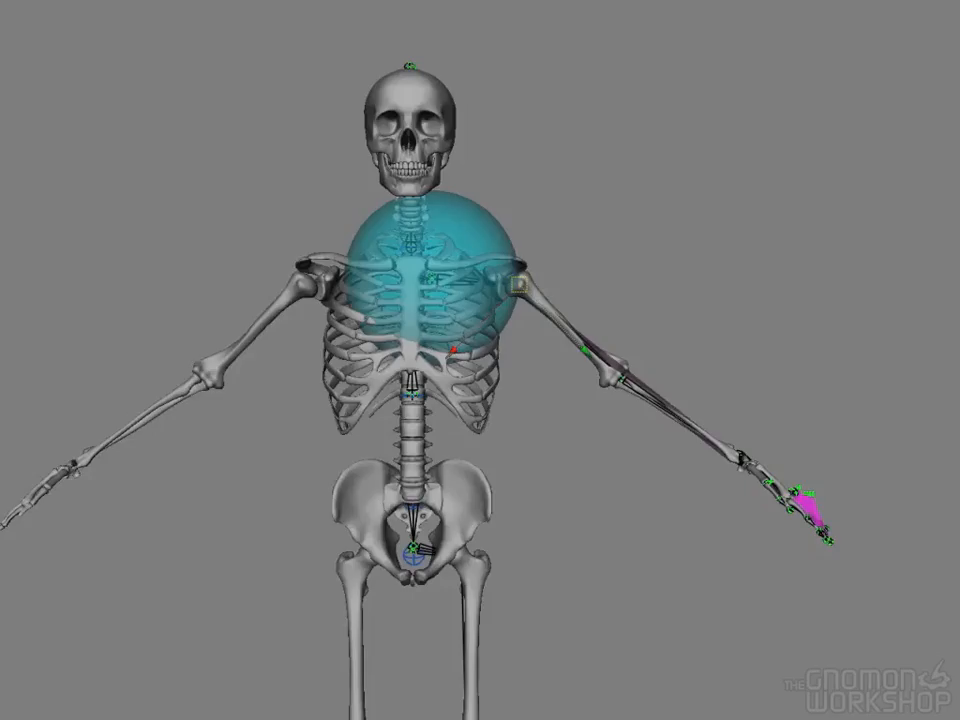
{"action": "left_click", "coordinate": [957, 518]}
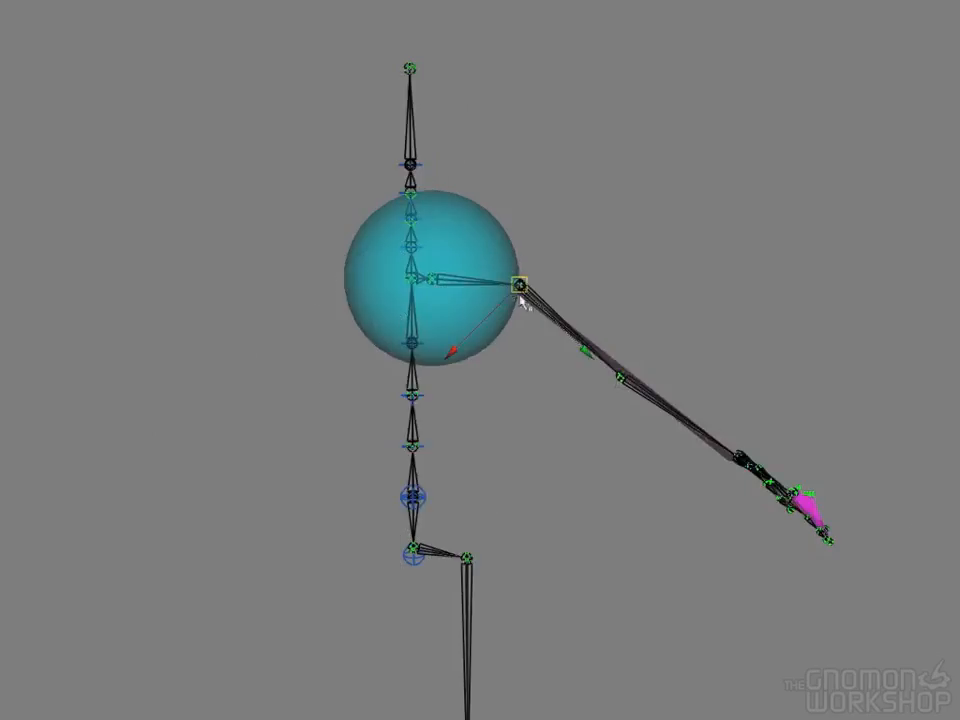
{"action": "left_click_drag", "start_coordinate": [643, 397], "coordinate": [630, 473], "text": "alt"}
{"action": "right_click_drag", "start_coordinate": [630, 473], "coordinate": [799, 510], "text": "alt"}
{"action": "left_click_drag", "start_coordinate": [677, 507], "coordinate": [669, 477], "text": "alt"}
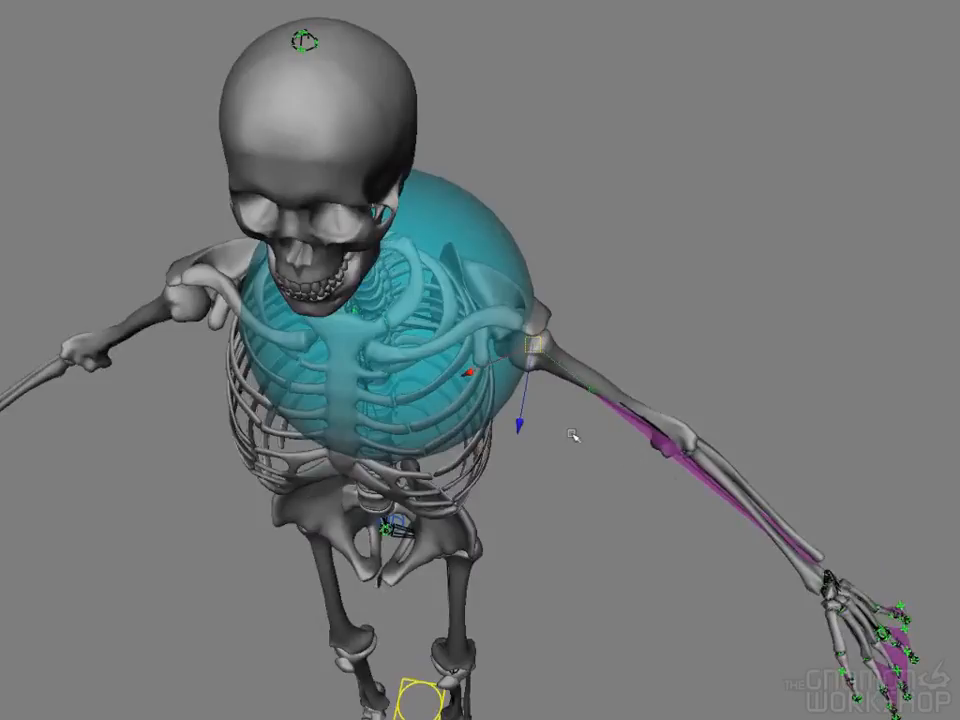
{"action": "left_click_drag", "start_coordinate": [518, 334], "coordinate": [541, 370], "text": "alt"}
{"action": "middle_click_drag", "start_coordinate": [541, 367], "coordinate": [540, 478], "text": "alt"}
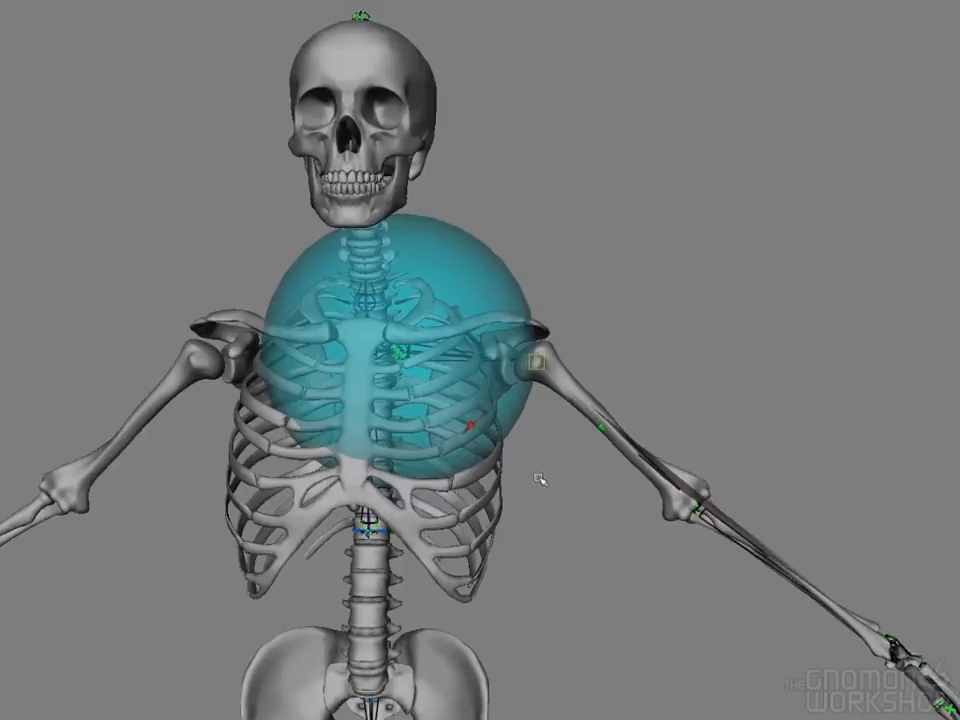
{"action": "left_click_drag", "start_coordinate": [538, 481], "coordinate": [370, 430], "text": "alt"}
Select the left clavicle joint and bring it forward to the sternum end of the collarbone
{"action": "left_click", "coordinate": [385, 372]}
{"action": "left_click_drag", "start_coordinate": [567, 374], "coordinate": [395, 282], "text": "alt"}
{"action": "left_click_drag", "start_coordinate": [490, 335], "coordinate": [656, 318], "text": "alt"}
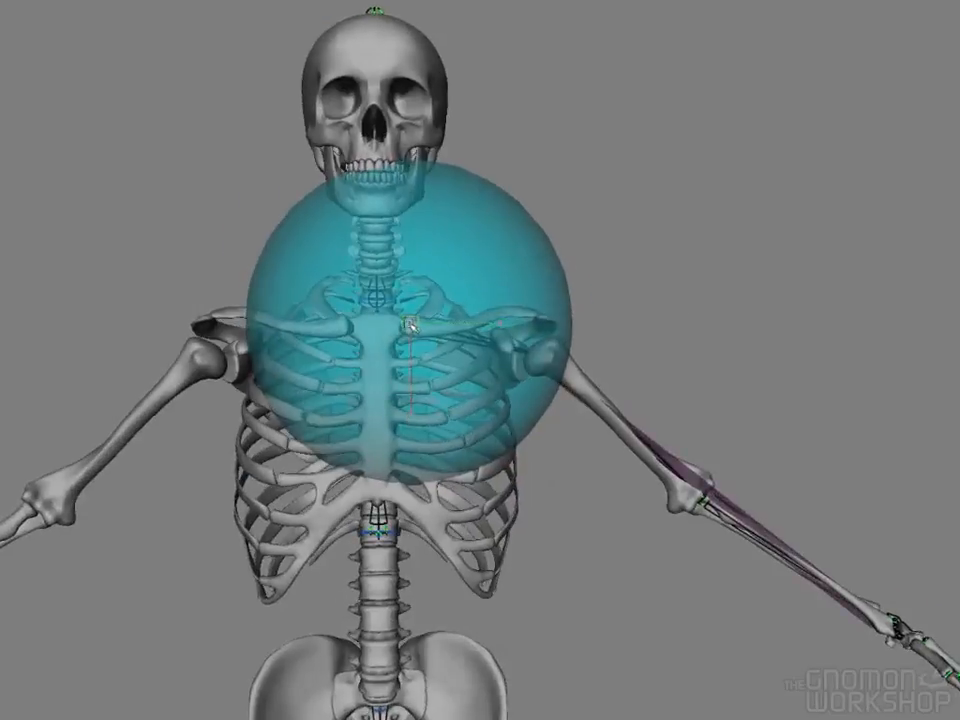
{"action": "left_click_drag", "start_coordinate": [410, 325], "coordinate": [394, 488], "text": "alt"}
{"action": "left_click_drag", "start_coordinate": [461, 505], "coordinate": [418, 510], "text": "alt"}
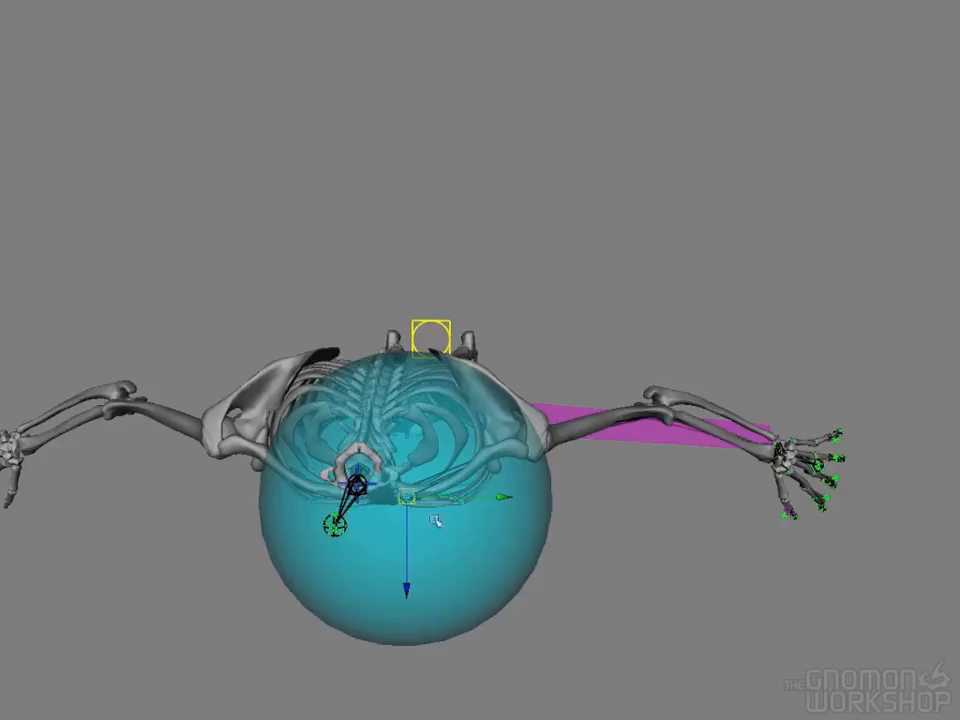
Move the left clavicle joint back into the ribcage, then partway forward toward the sternum
{"action": "left_click_drag", "start_coordinate": [407, 497], "coordinate": [413, 401]}
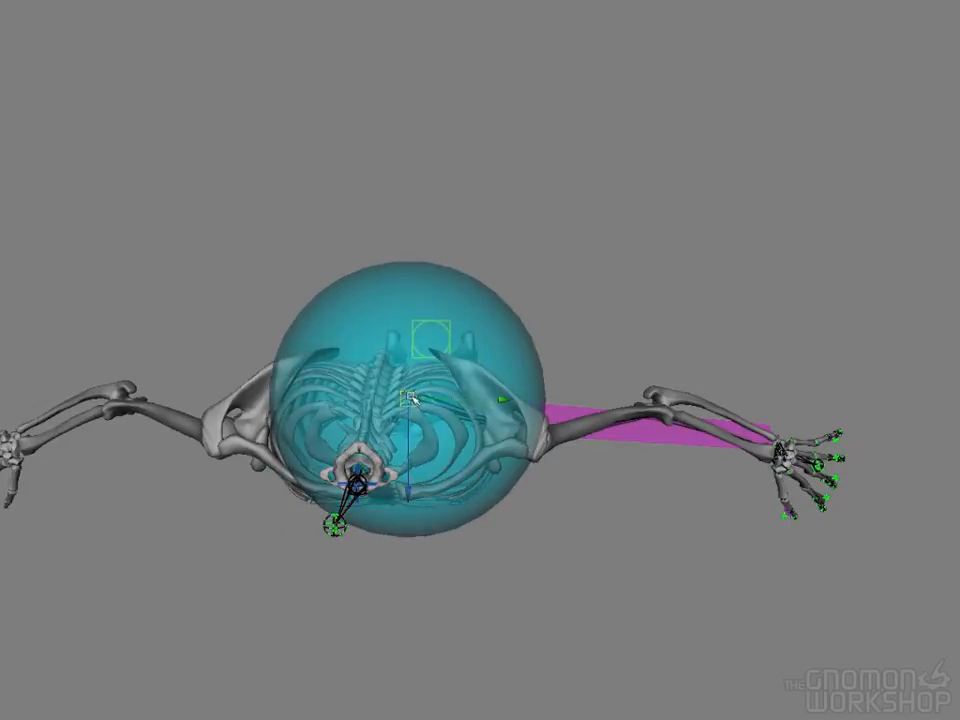
{"action": "left_click_drag", "start_coordinate": [412, 399], "coordinate": [413, 438]}
{"action": "left_click_drag", "start_coordinate": [493, 506], "coordinate": [480, 396], "text": "alt"}
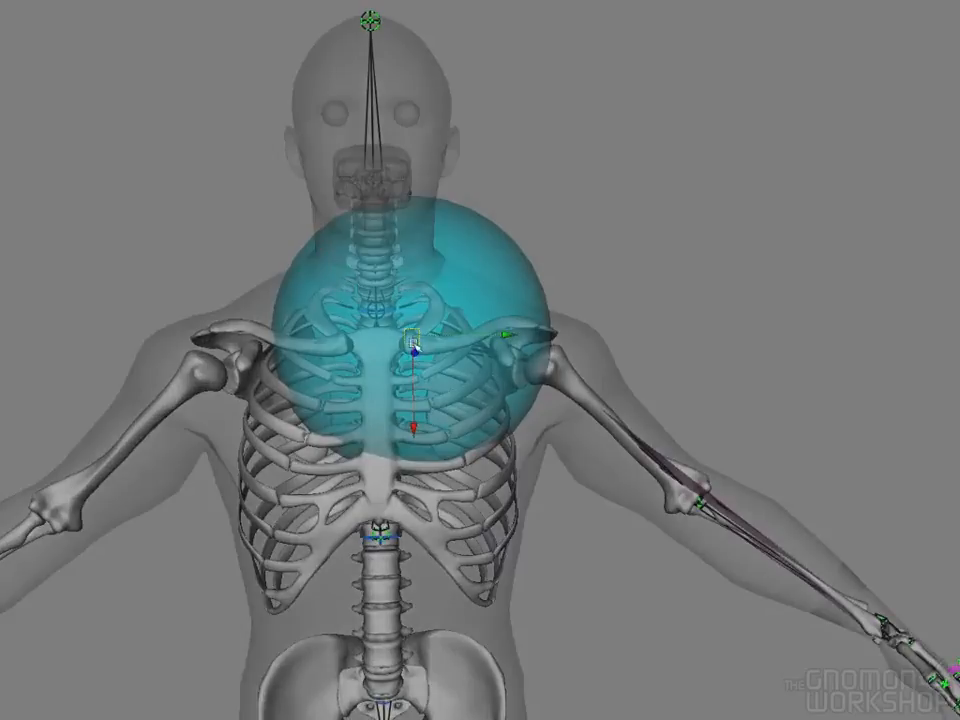
Try the left clavicle joint above the collarbone, then lower it to just below the collarbone's inner end
{"action": "left_click_drag", "start_coordinate": [416, 349], "coordinate": [416, 297]}
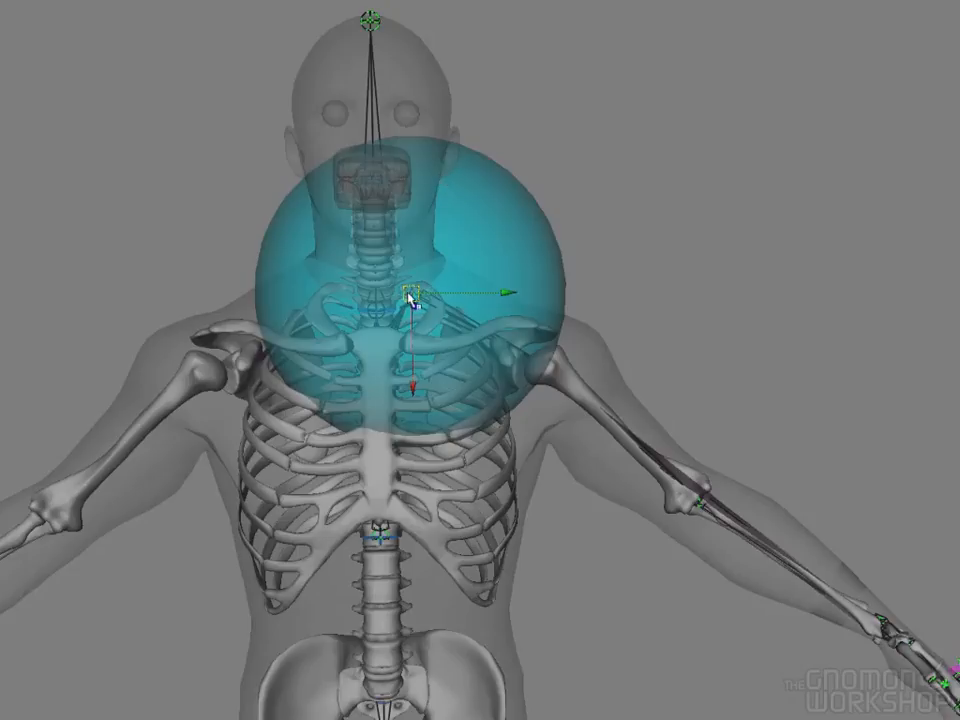
{"action": "left_click_drag", "start_coordinate": [411, 332], "coordinate": [409, 362]}
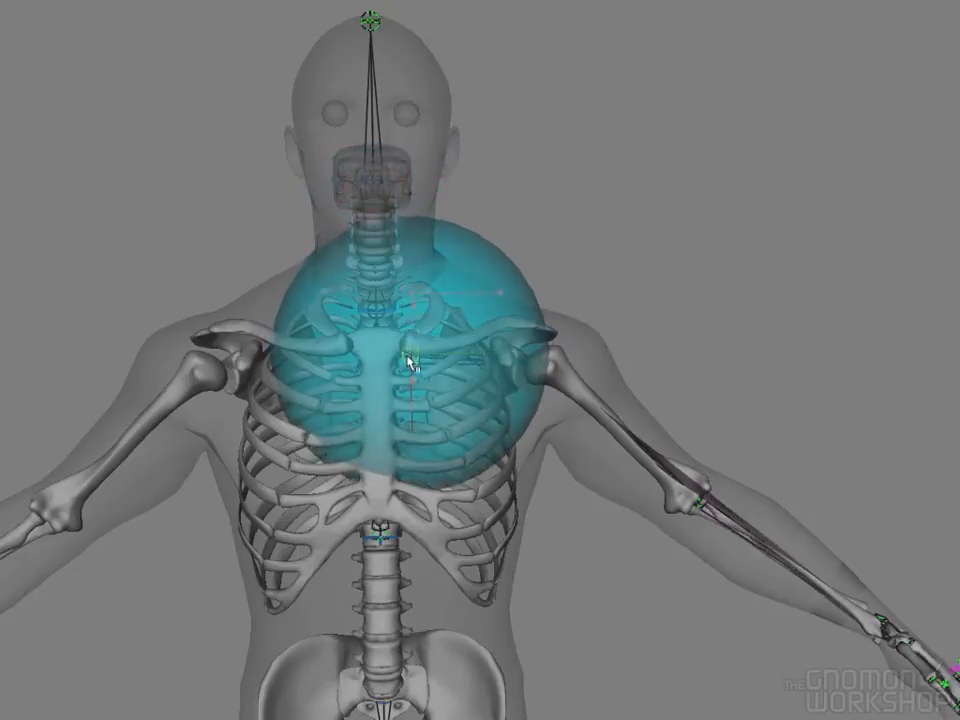
{"action": "left_click_drag", "start_coordinate": [461, 326], "coordinate": [430, 425], "text": "alt"}
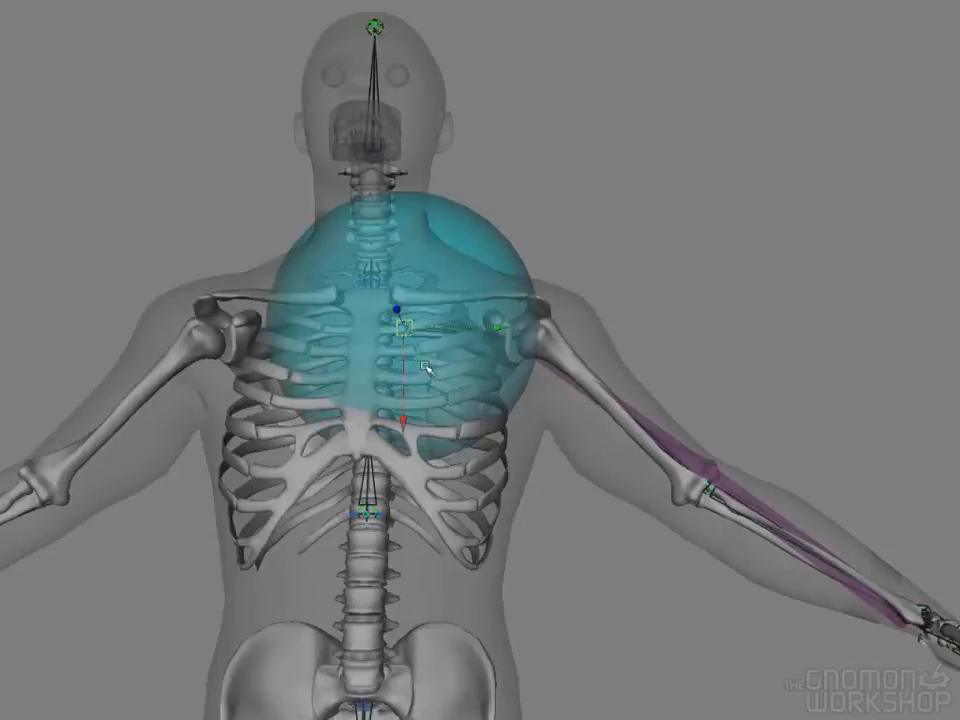
{"action": "left_click_drag", "start_coordinate": [431, 393], "coordinate": [412, 345], "text": "alt"}
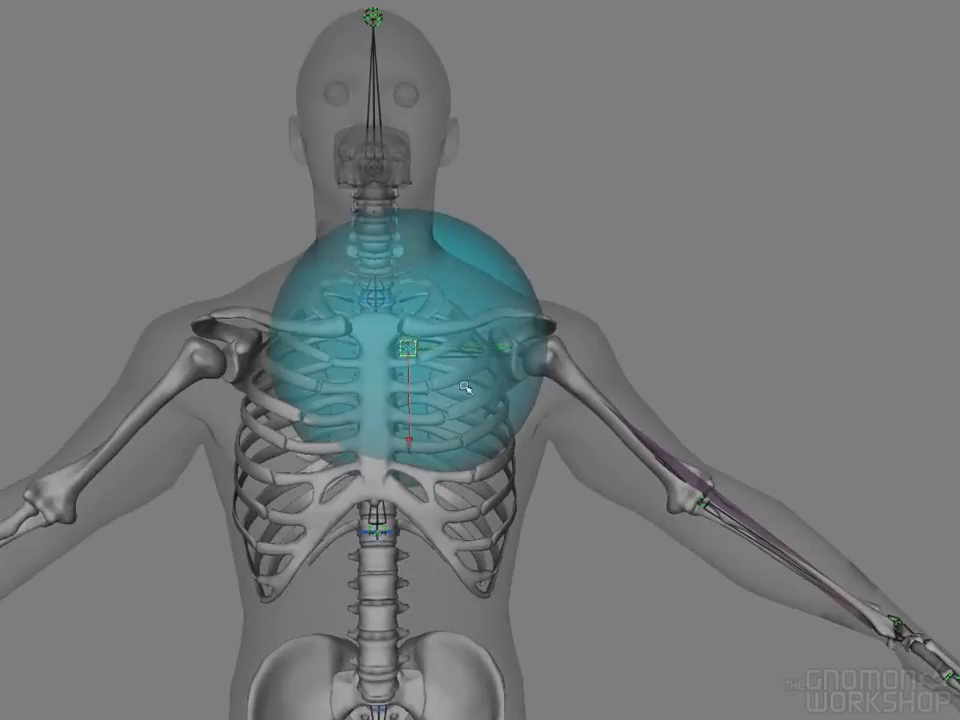
Shift the left clavicle joint slightly forward and check its placement in the ribcage from the front
{"action": "left_click_drag", "start_coordinate": [480, 399], "coordinate": [313, 481], "text": "alt"}
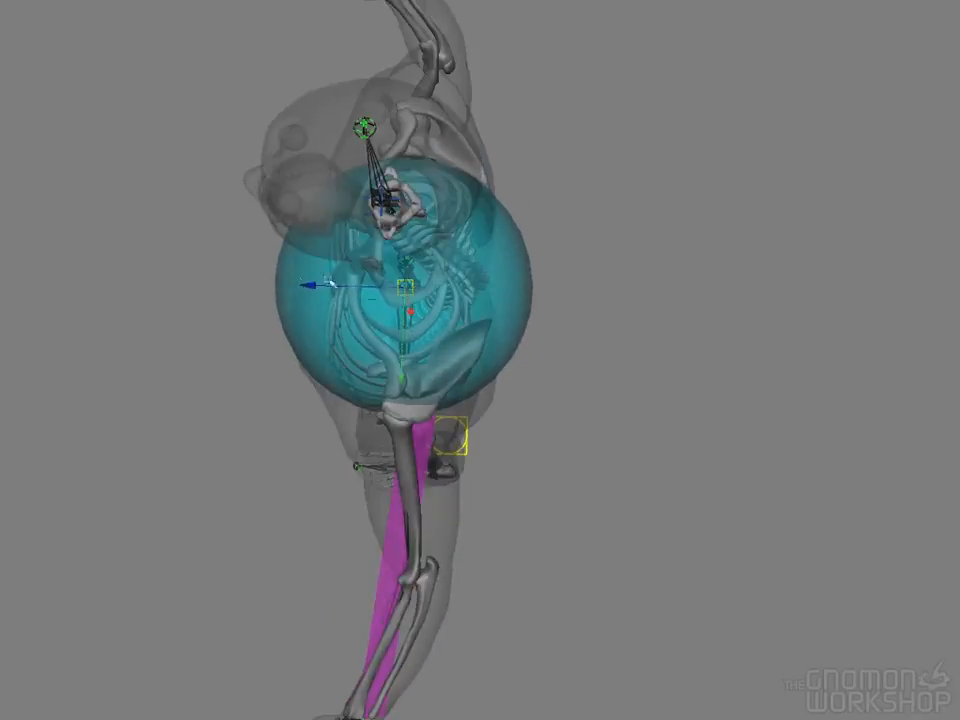
{"action": "left_click_drag", "start_coordinate": [308, 286], "coordinate": [300, 286]}
{"action": "left_click_drag", "start_coordinate": [358, 321], "coordinate": [610, 345], "text": "alt"}
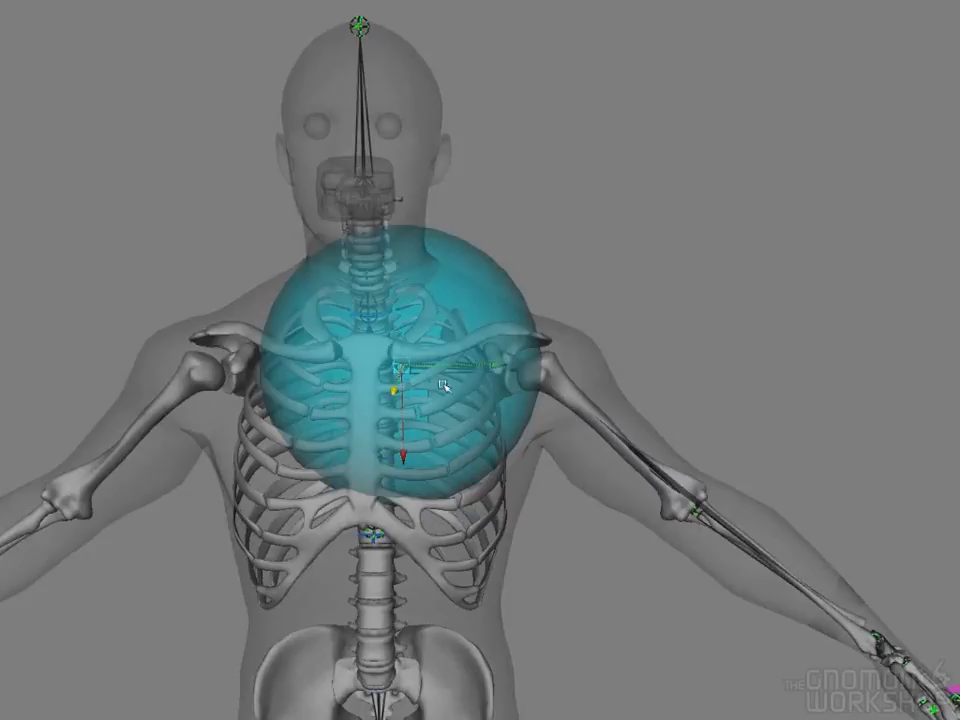
{"action": "left_click_drag", "start_coordinate": [497, 370], "coordinate": [593, 386], "text": "alt"}
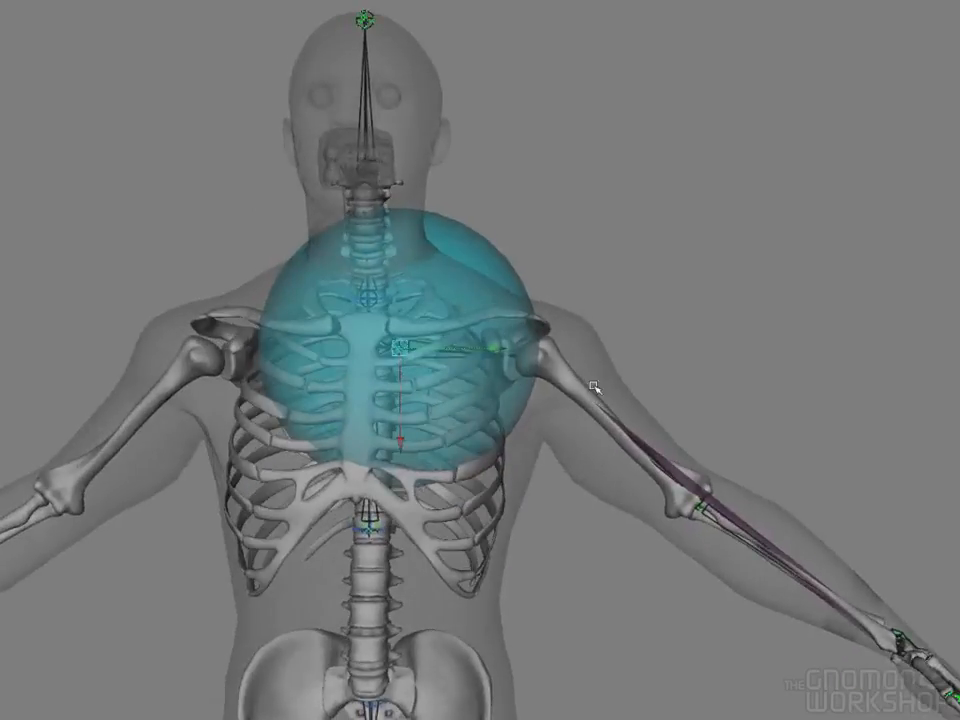
{"action": "right_click_drag", "start_coordinate": [738, 398], "coordinate": [571, 388], "text": "alt"}
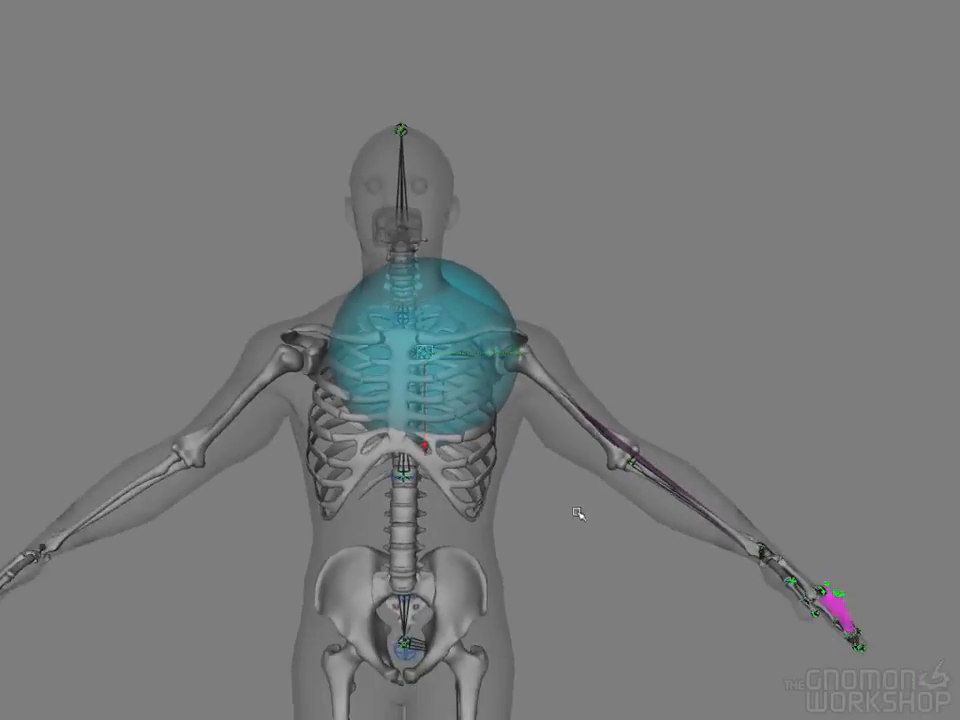
Move the left wrist joint up and forward to bend the arm at the elbow
{"action": "middle_click_drag", "start_coordinate": [577, 395], "coordinate": [575, 354], "text": "alt"}
{"action": "left_click_drag", "start_coordinate": [576, 354], "coordinate": [633, 362], "text": "alt"}
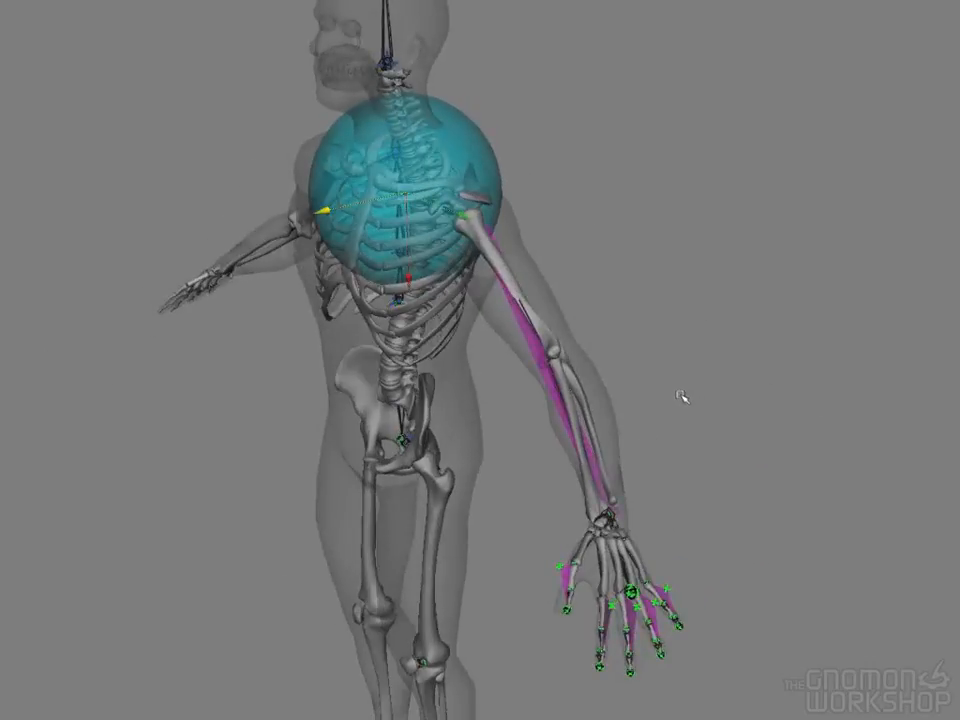
{"action": "left_click_drag", "start_coordinate": [670, 405], "coordinate": [790, 457], "text": "alt"}
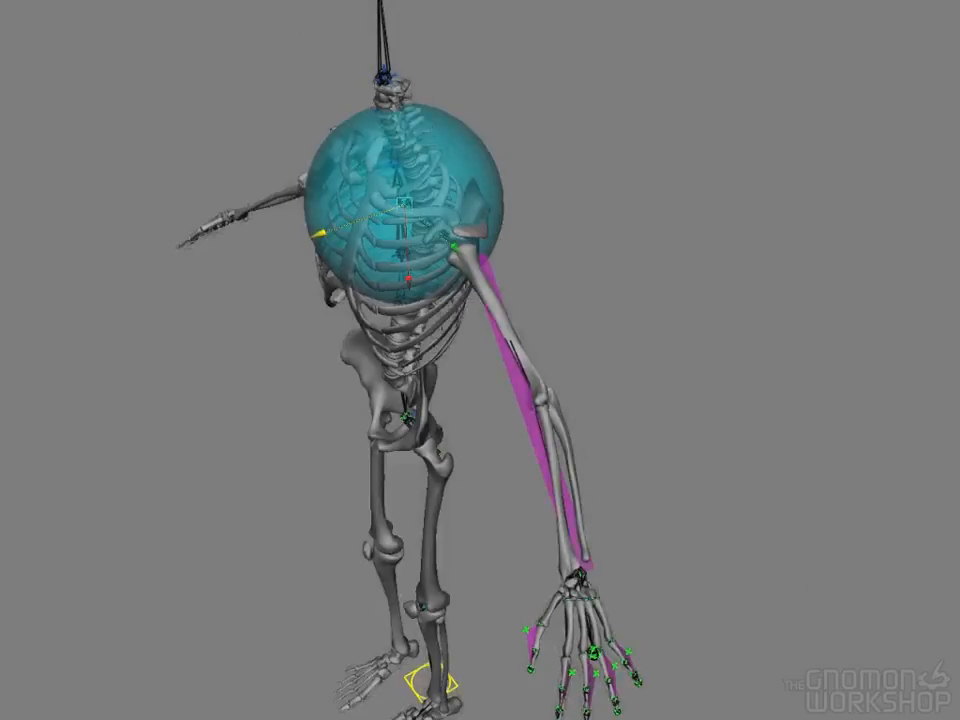
{"action": "left_click", "coordinate": [580, 578]}
{"action": "left_click_drag", "start_coordinate": [580, 578], "coordinate": [671, 564], "text": "alt"}
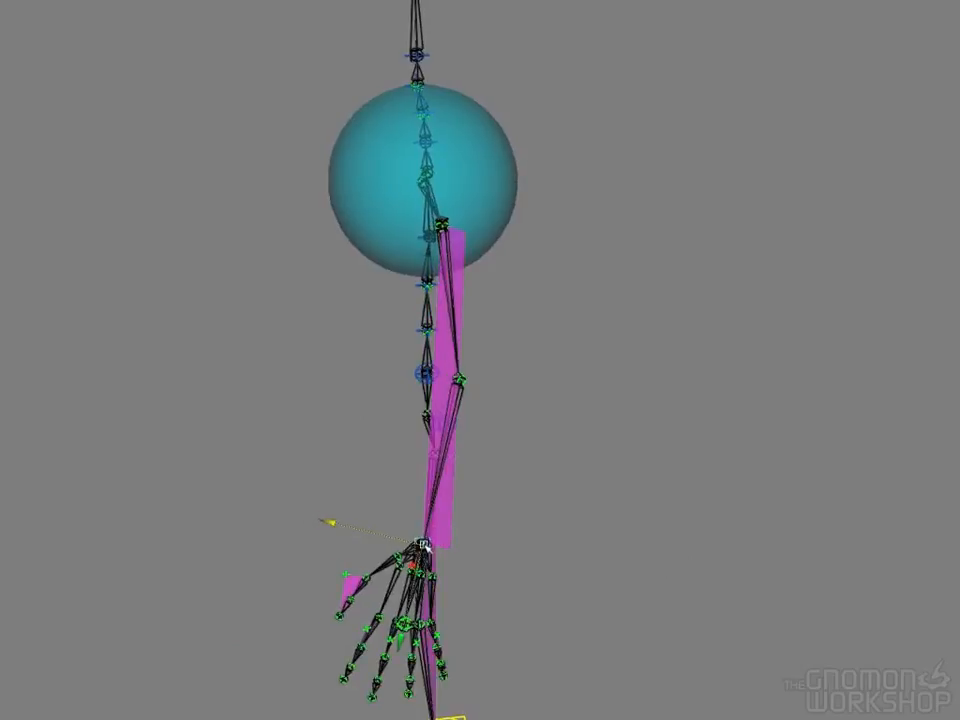
{"action": "left_click_drag", "start_coordinate": [428, 520], "coordinate": [478, 312]}
Try shifting the left elbow joint on the bent arm and view the arm plane from several angles
{"action": "left_click", "coordinate": [477, 314]}
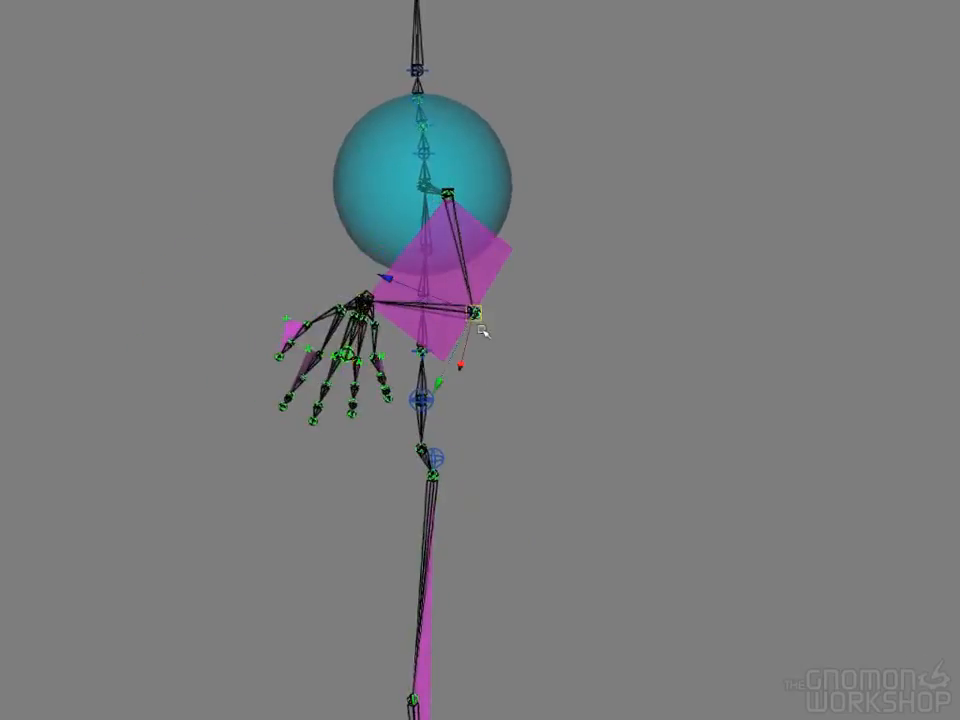
{"action": "left_click_drag", "start_coordinate": [477, 314], "coordinate": [549, 272]}
{"action": "left_click_drag", "start_coordinate": [438, 351], "coordinate": [591, 377], "text": "alt"}
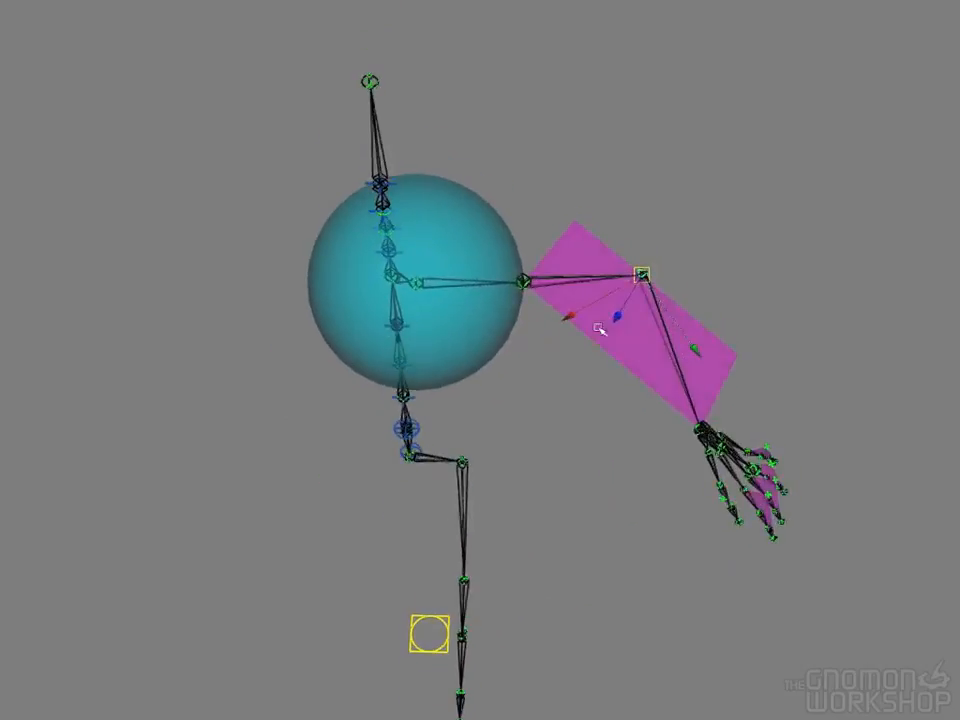
{"action": "left_click_drag", "start_coordinate": [643, 276], "coordinate": [660, 300]}
{"action": "left_click_drag", "start_coordinate": [579, 387], "coordinate": [563, 362], "text": "alt"}
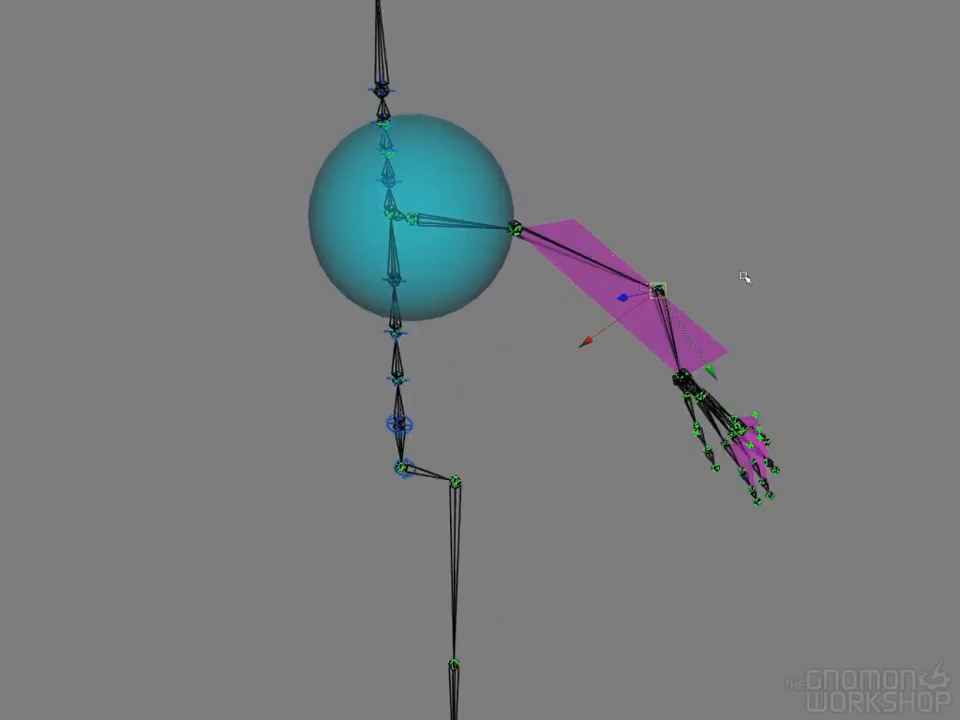
{"action": "left_click_drag", "start_coordinate": [746, 274], "coordinate": [705, 279], "text": "alt"}
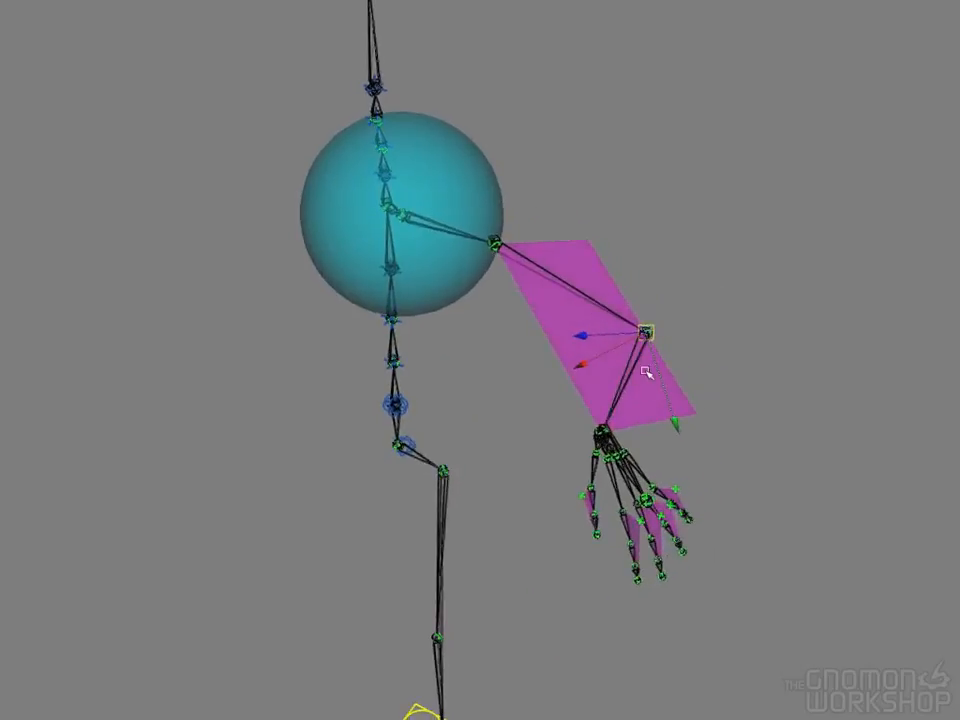
{"action": "left_click_drag", "start_coordinate": [696, 369], "coordinate": [624, 349], "text": "alt"}
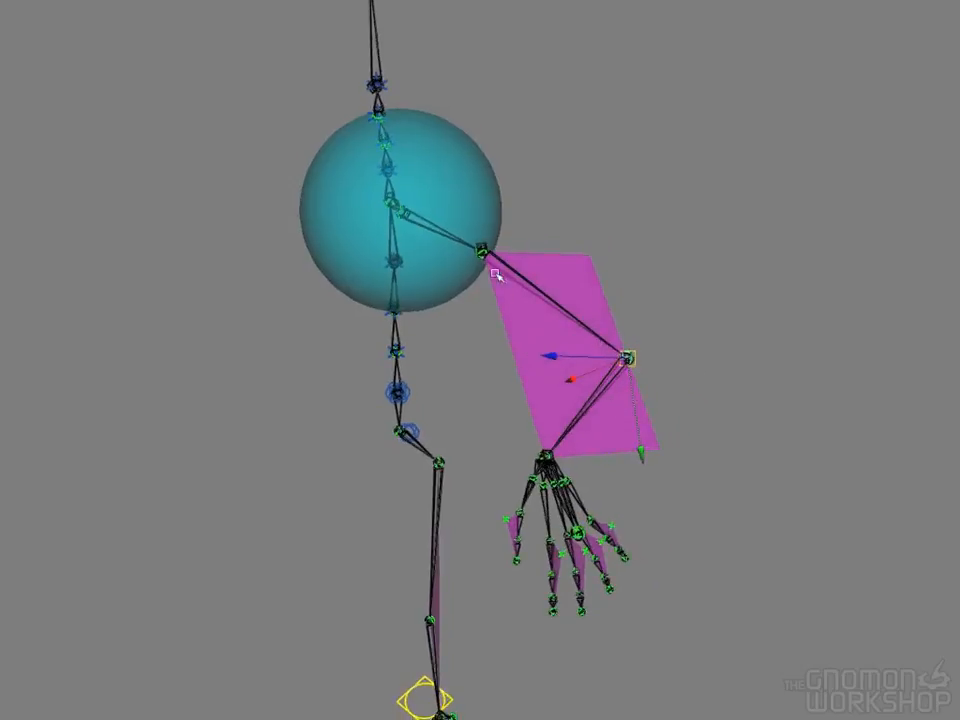
Select the left shoulder and wrist joints in turn to check how they line up with the arm plane
{"action": "left_click_drag", "start_coordinate": [487, 370], "coordinate": [538, 349], "text": "alt"}
{"action": "left_click", "coordinate": [507, 218]}
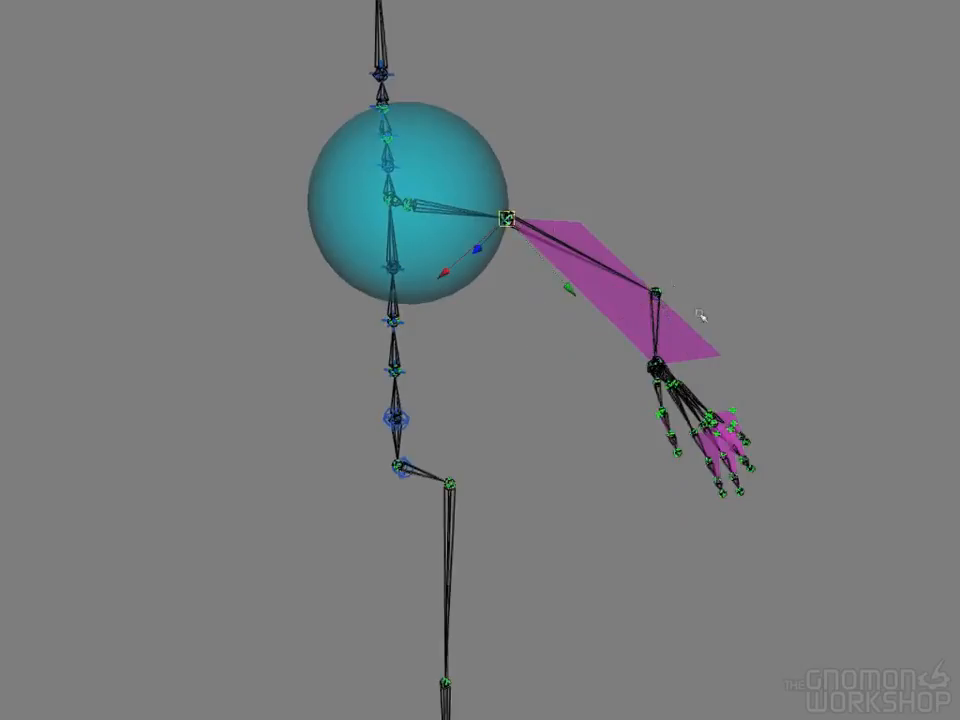
{"action": "left_click", "coordinate": [657, 366]}
{"action": "left_click_drag", "start_coordinate": [662, 372], "coordinate": [699, 402], "text": "alt"}
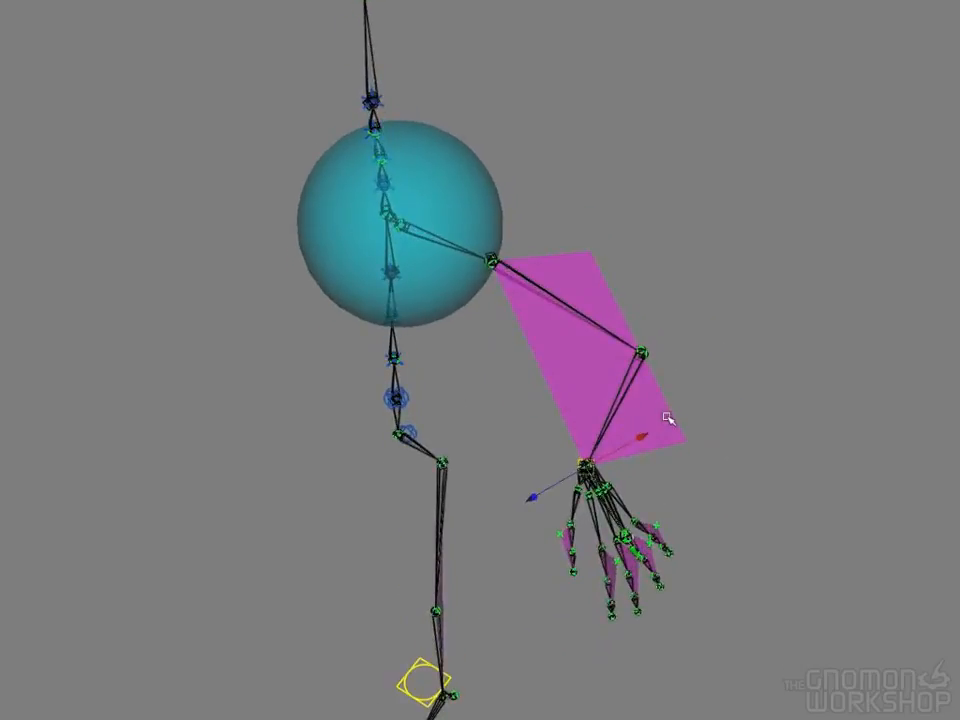
Undo the trial moves of the left wrist and elbow joints
{"action": "key", "text": "z"}
{"action": "key", "text": "z"}
{"action": "key", "text": "z"}
{"action": "key", "text": "z"}
{"action": "key", "text": "z"}
{"action": "key", "text": "z"}
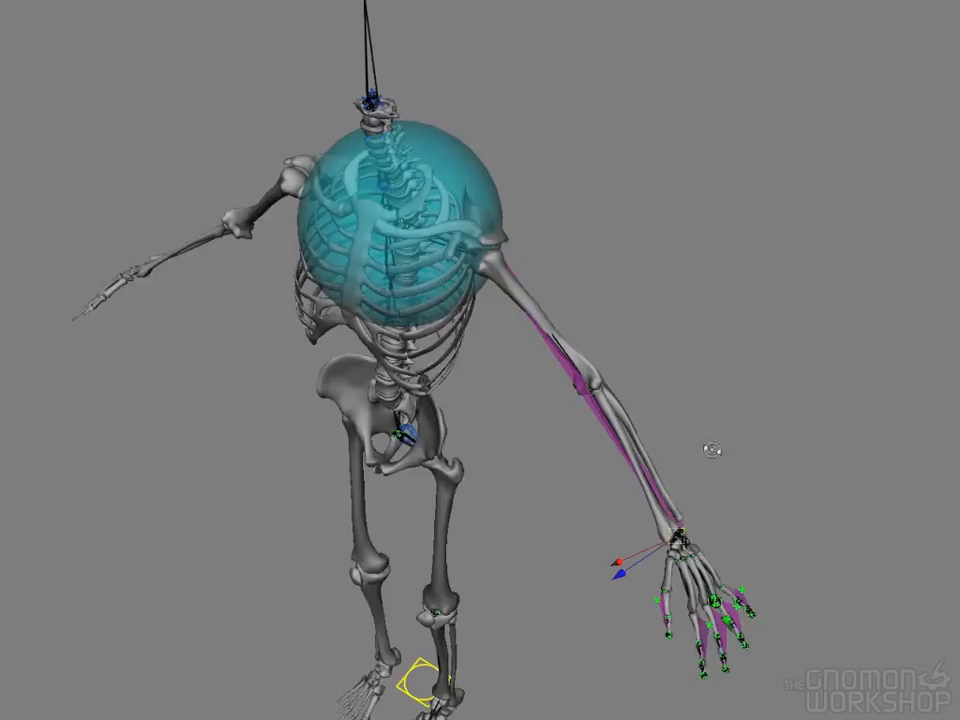
{"action": "left_click_drag", "start_coordinate": [709, 448], "coordinate": [942, 461], "text": "alt"}
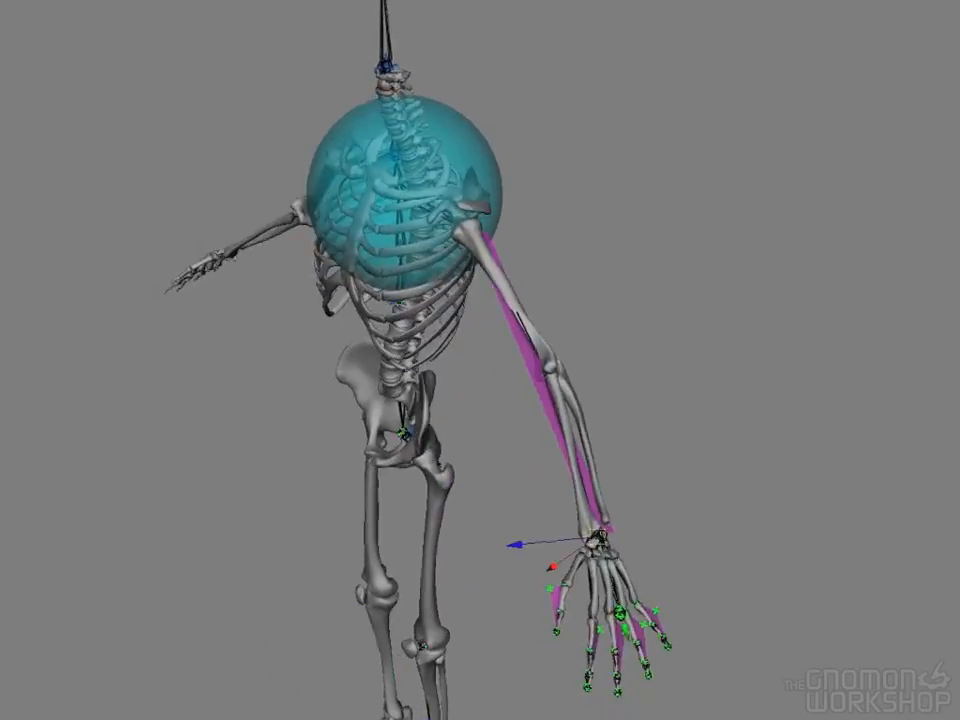
Measure the distances from the left shoulder to the elbow and from the elbow to the wrist
{"action": "left_click_drag", "start_coordinate": [640, 372], "coordinate": [473, 326], "text": "alt"}
{"action": "left_click_drag", "start_coordinate": [600, 392], "coordinate": [714, 563], "text": "alt"}
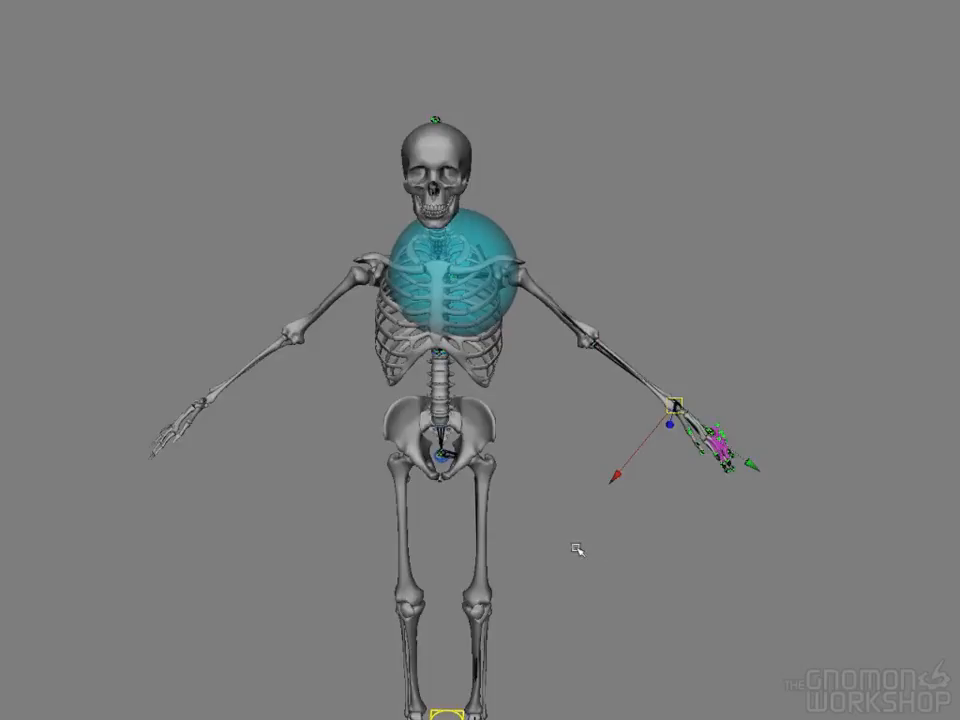
{"action": "right_click_drag", "start_coordinate": [569, 548], "coordinate": [738, 566], "text": "alt"}
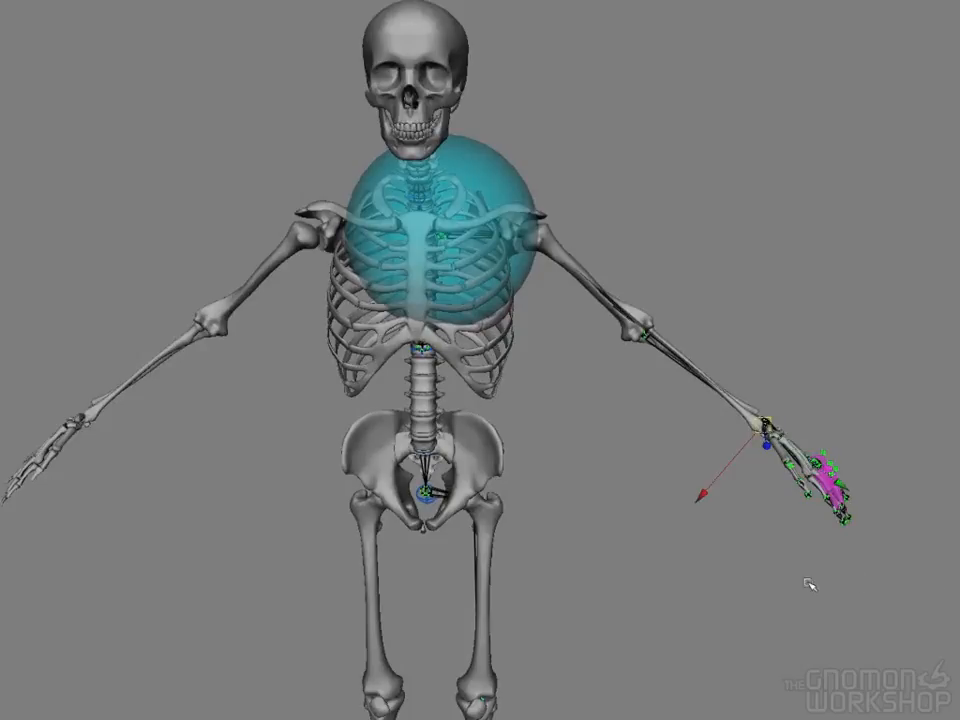
{"action": "left_click_drag", "start_coordinate": [786, 568], "coordinate": [739, 572], "text": "alt"}
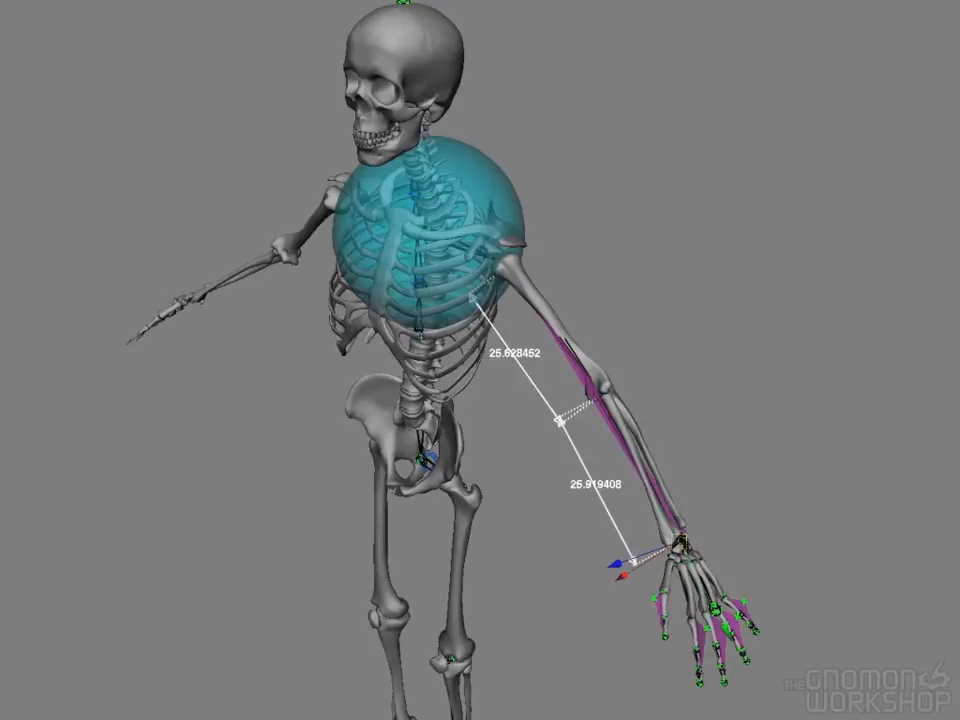
Move the left elbow joint backward, away from the line between the shoulder and wrist
{"action": "left_click_drag", "start_coordinate": [816, 506], "coordinate": [751, 505], "text": "alt"}
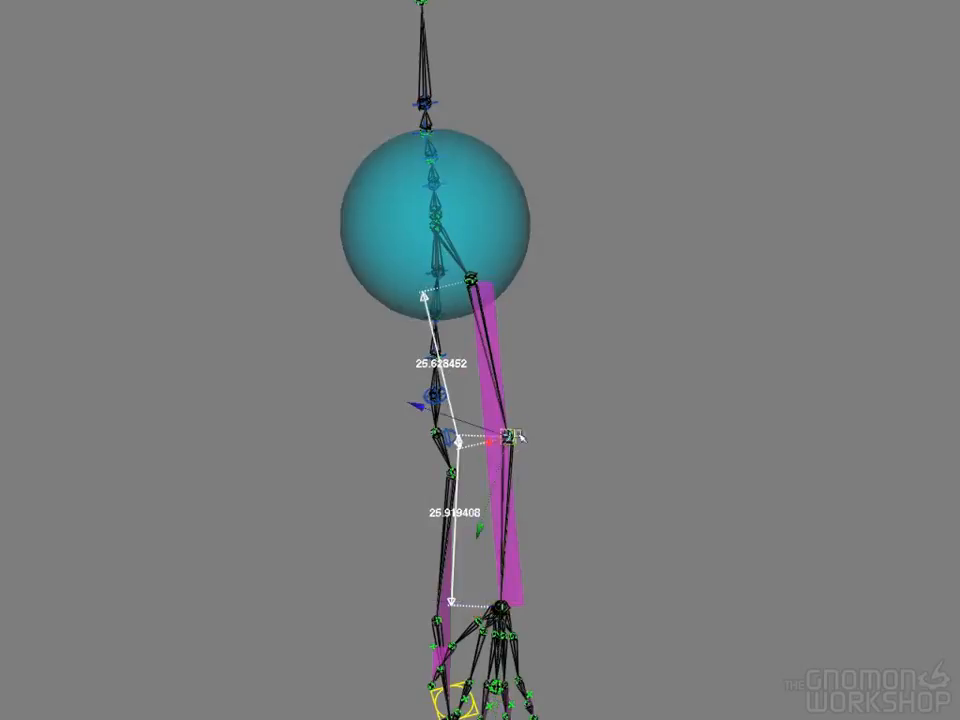
{"action": "left_click_drag", "start_coordinate": [510, 439], "coordinate": [530, 438]}
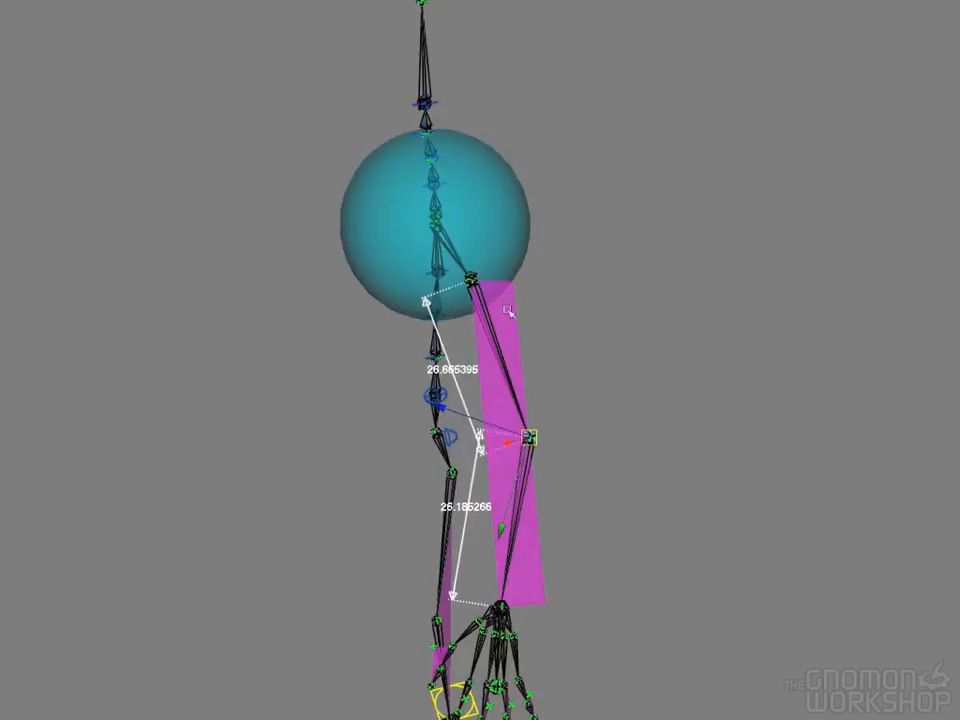
Move the left elbow joint farther back to widen the arm plane between the shoulder and wrist
{"action": "left_click_drag", "start_coordinate": [589, 596], "coordinate": [611, 521], "text": "alt"}
{"action": "left_click_drag", "start_coordinate": [510, 258], "coordinate": [533, 263]}
{"action": "left_click_drag", "start_coordinate": [595, 249], "coordinate": [613, 291], "text": "alt"}
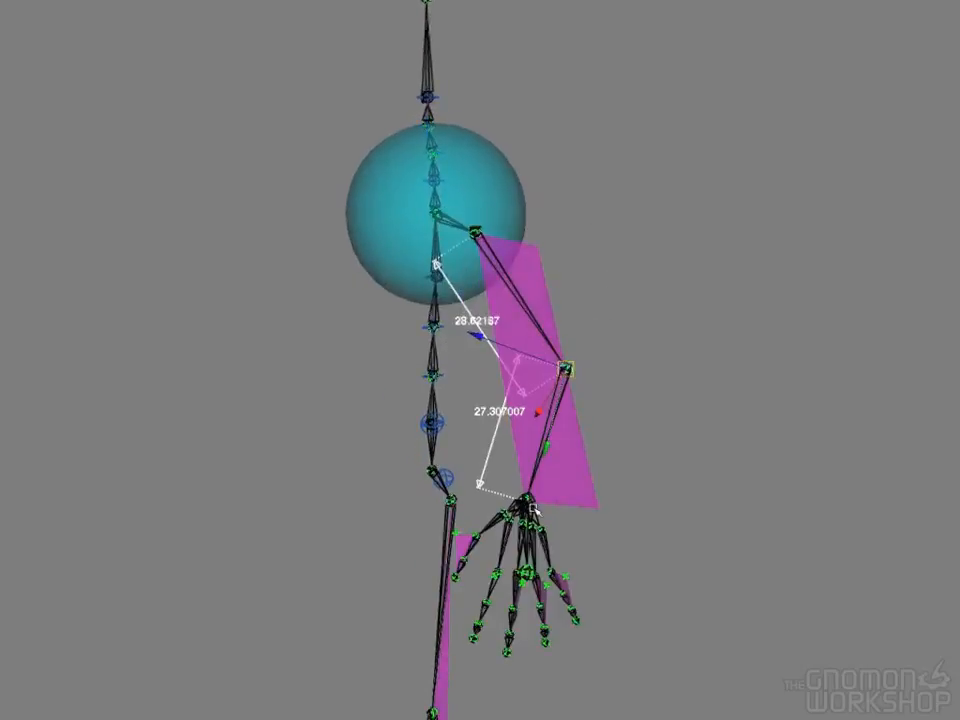
{"action": "left_click_drag", "start_coordinate": [615, 334], "coordinate": [602, 369], "text": "alt"}
{"action": "mouse_move", "coordinate": [553, 466]}
{"action": "left_mouse_down"}
{"action": "mouse_move", "coordinate": [551, 502]}
{"action": "mouse_move", "coordinate": [561, 500]}
{"action": "mouse_move", "coordinate": [563, 464]}
{"action": "left_mouse_up"}
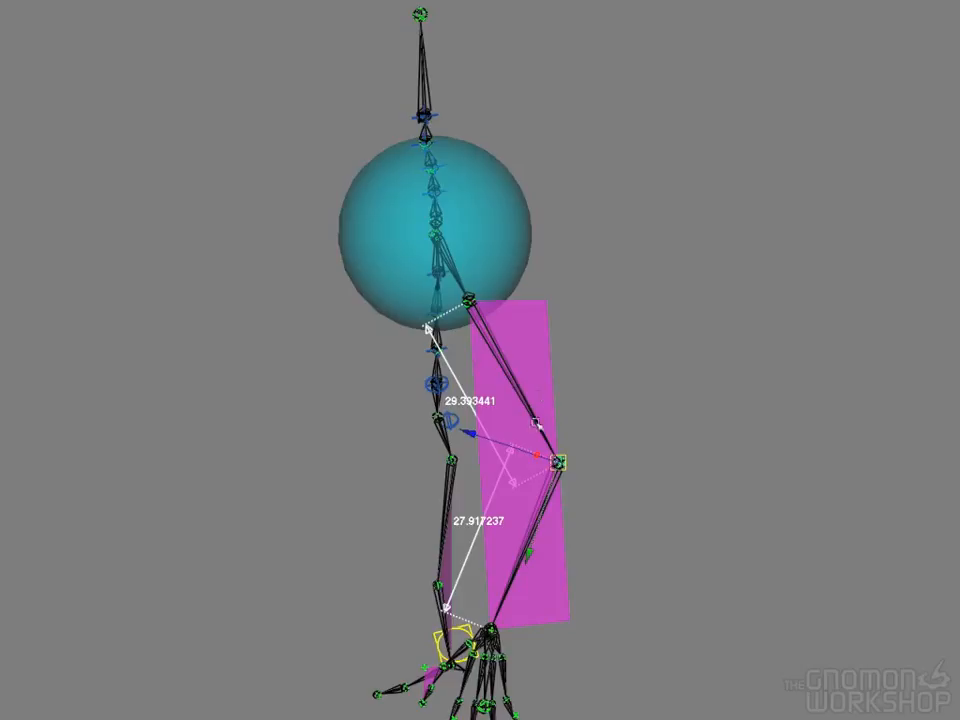
Select the left little finger's plane locator and move it out sideways, away from the finger's base knuckle
{"action": "left_click_drag", "start_coordinate": [615, 537], "coordinate": [652, 525], "text": "alt"}
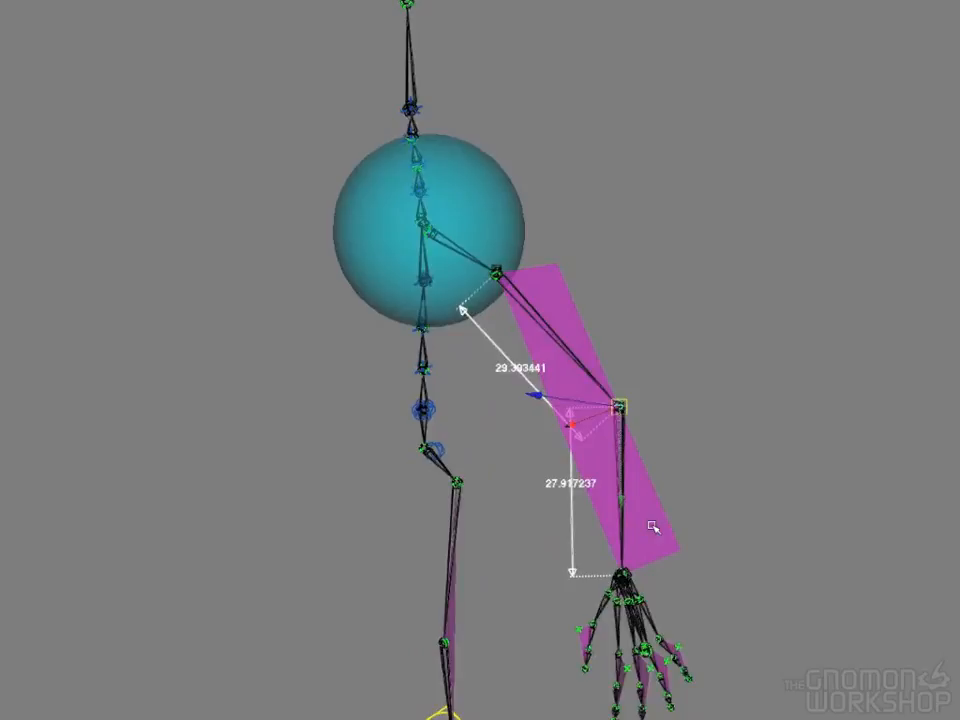
{"action": "left_click_drag", "start_coordinate": [696, 568], "coordinate": [783, 489], "text": "alt"}
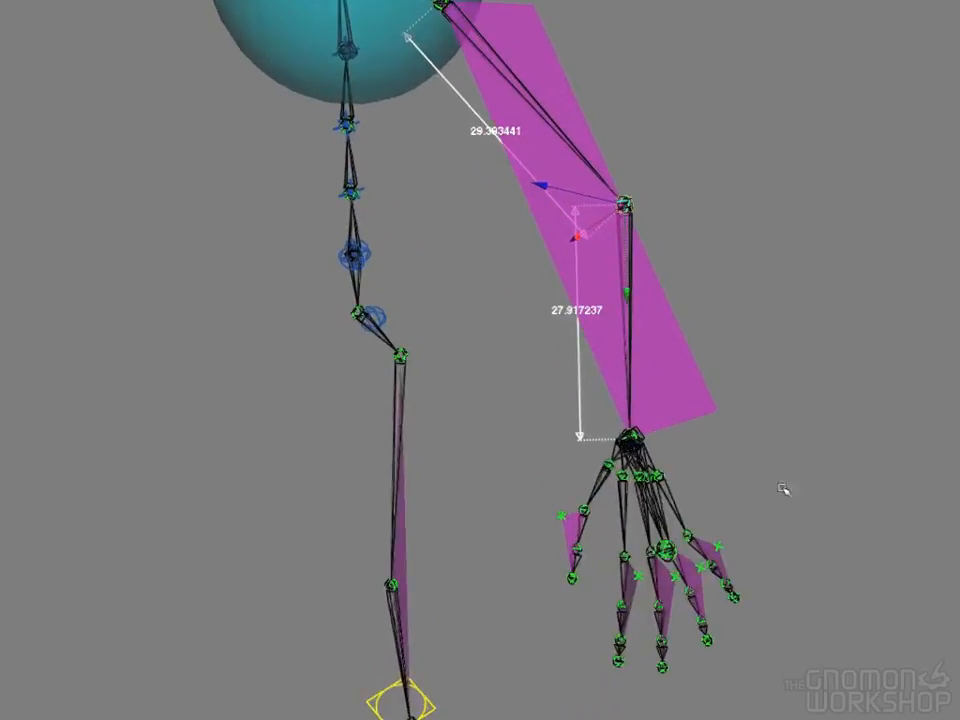
{"action": "left_click_drag", "start_coordinate": [629, 489], "coordinate": [765, 497], "text": "alt"}
{"action": "left_click_drag", "start_coordinate": [716, 531], "coordinate": [686, 510], "text": "alt"}
{"action": "left_click", "coordinate": [656, 479]}
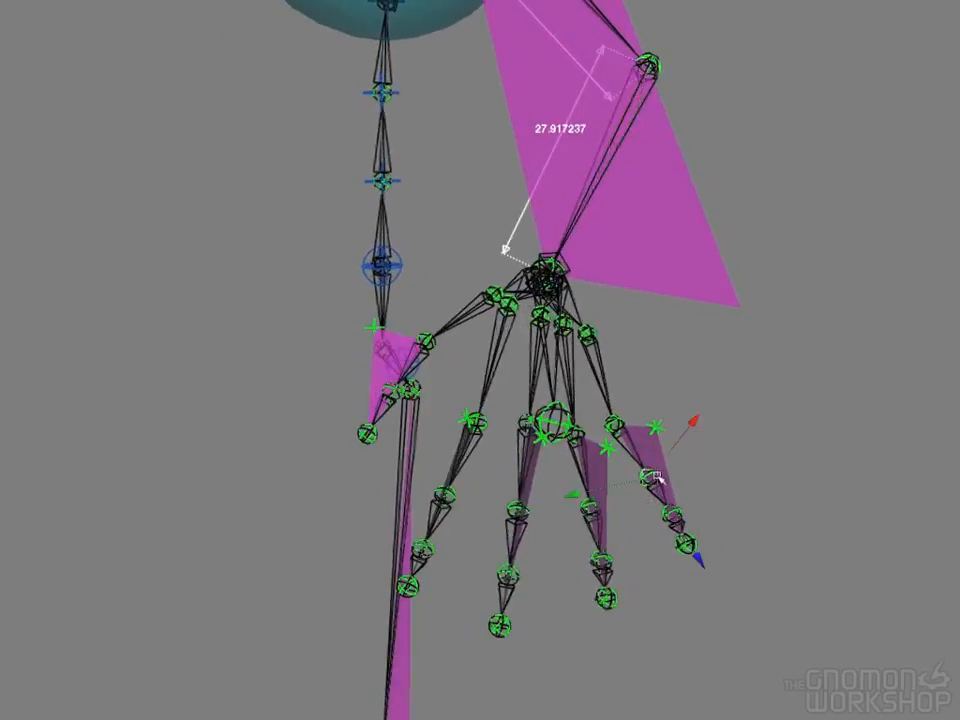
{"action": "left_click_drag", "start_coordinate": [649, 475], "coordinate": [409, 434]}
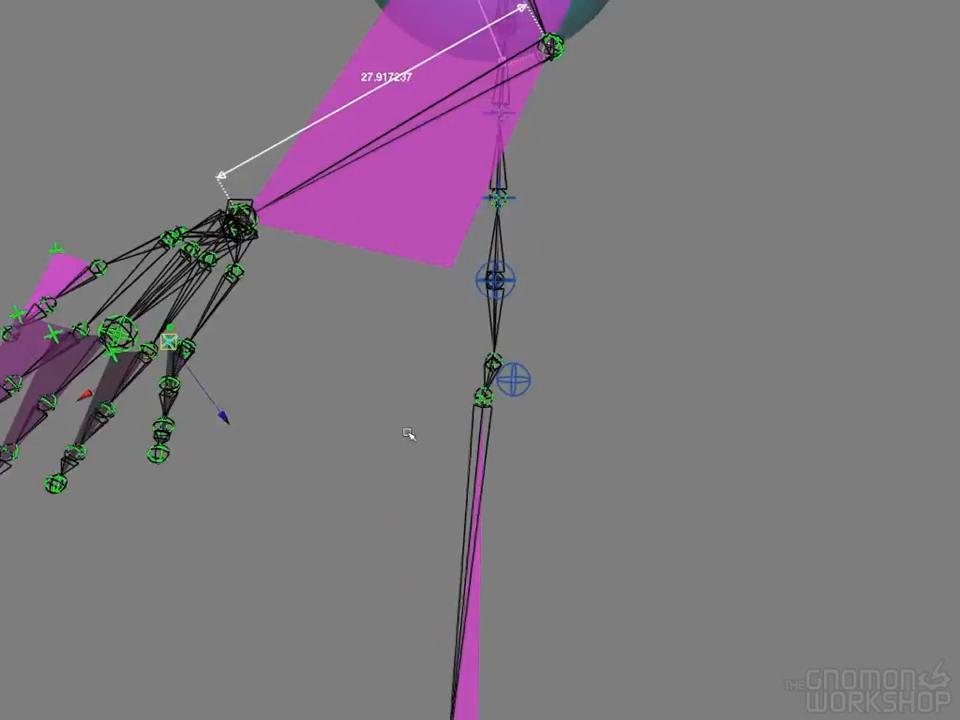
{"action": "key", "text": "f"}
{"action": "right_click_drag", "start_coordinate": [628, 493], "coordinate": [236, 403], "text": "alt"}
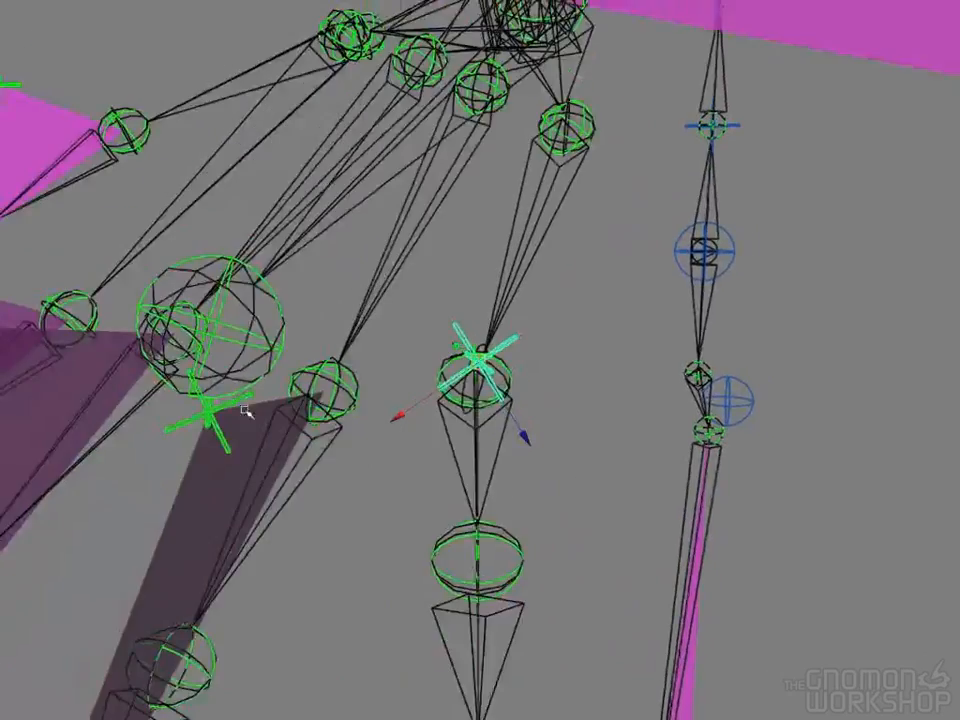
{"action": "right_click_drag", "start_coordinate": [543, 509], "coordinate": [333, 480], "text": "alt"}
{"action": "left_click_drag", "start_coordinate": [513, 549], "coordinate": [492, 425], "text": "alt"}
{"action": "left_click_drag", "start_coordinate": [478, 362], "coordinate": [582, 423]}
Move the left little finger's outer knuckle and tip joints to test how they follow the finger's plane
{"action": "left_click_drag", "start_coordinate": [590, 530], "coordinate": [556, 580], "text": "alt"}
{"action": "left_click", "coordinate": [505, 539]}
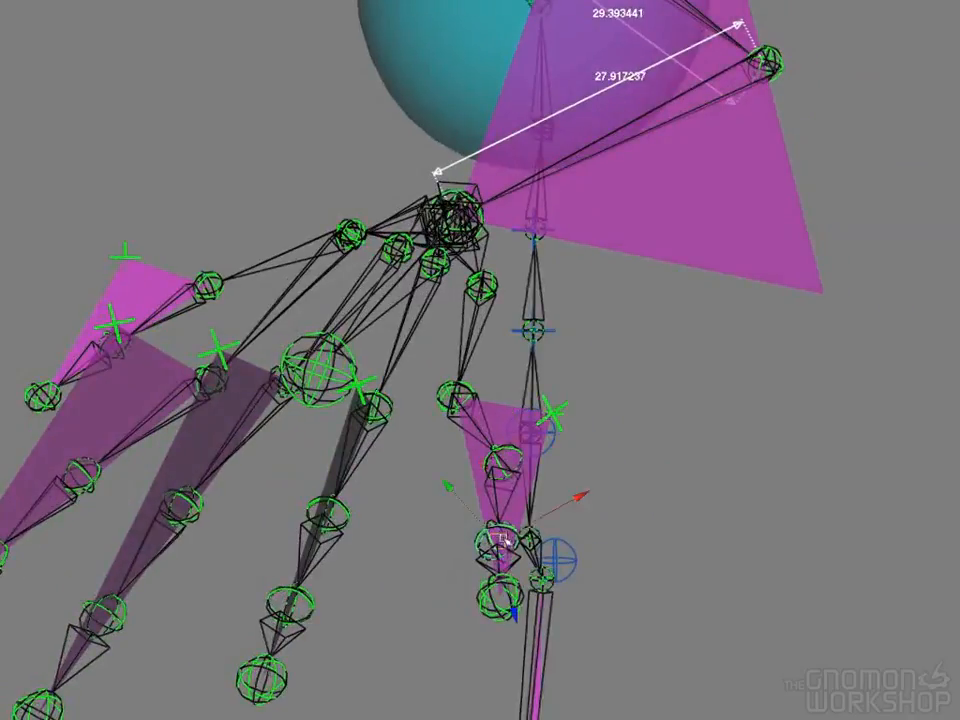
{"action": "left_click_drag", "start_coordinate": [480, 530], "coordinate": [512, 436]}
{"action": "left_click", "coordinate": [507, 458]}
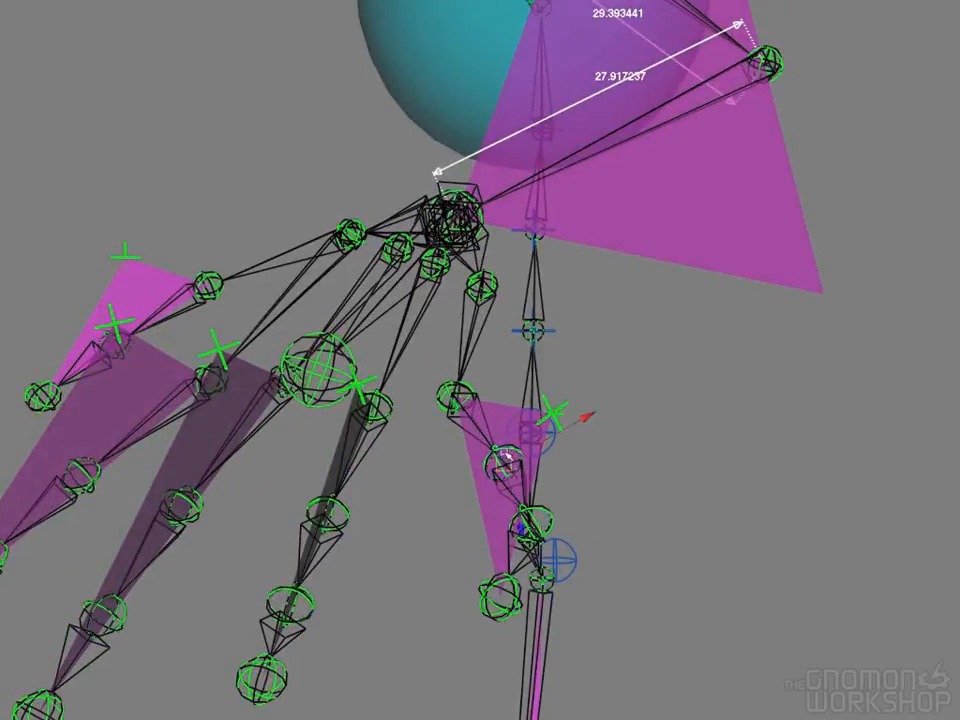
{"action": "left_click", "coordinate": [507, 457]}
{"action": "left_click_drag", "start_coordinate": [508, 456], "coordinate": [425, 675], "text": "alt"}
{"action": "left_click", "coordinate": [455, 603]}
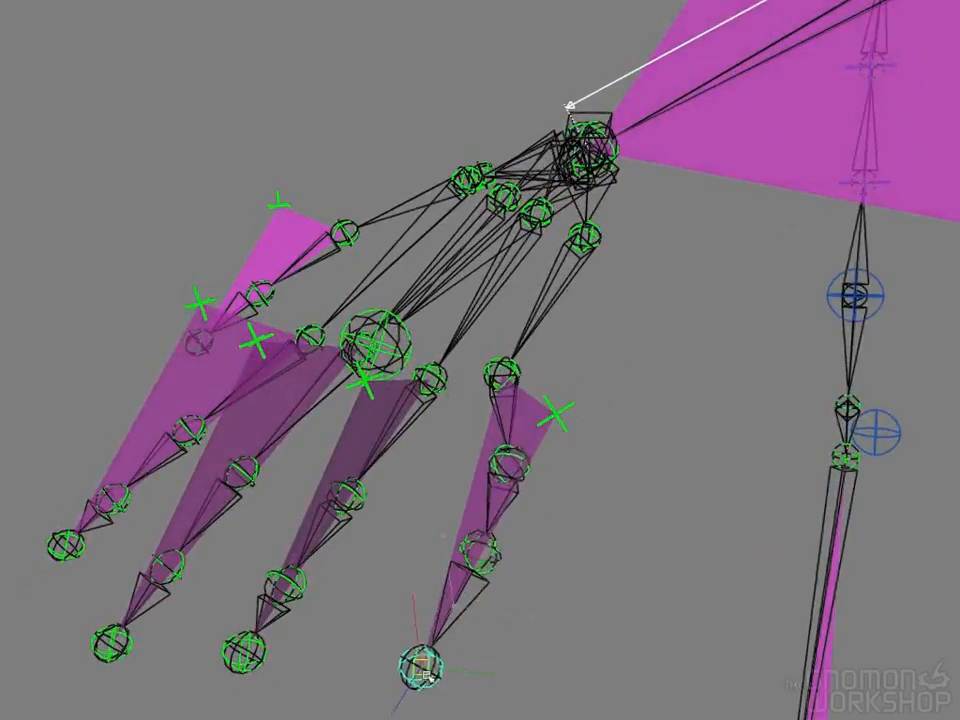
Move the little finger's plane locator back in line with its base knuckle, and select the index finger's plane locator
{"action": "left_click", "coordinate": [557, 414]}
{"action": "left_click_drag", "start_coordinate": [557, 414], "coordinate": [519, 391], "text": "alt"}
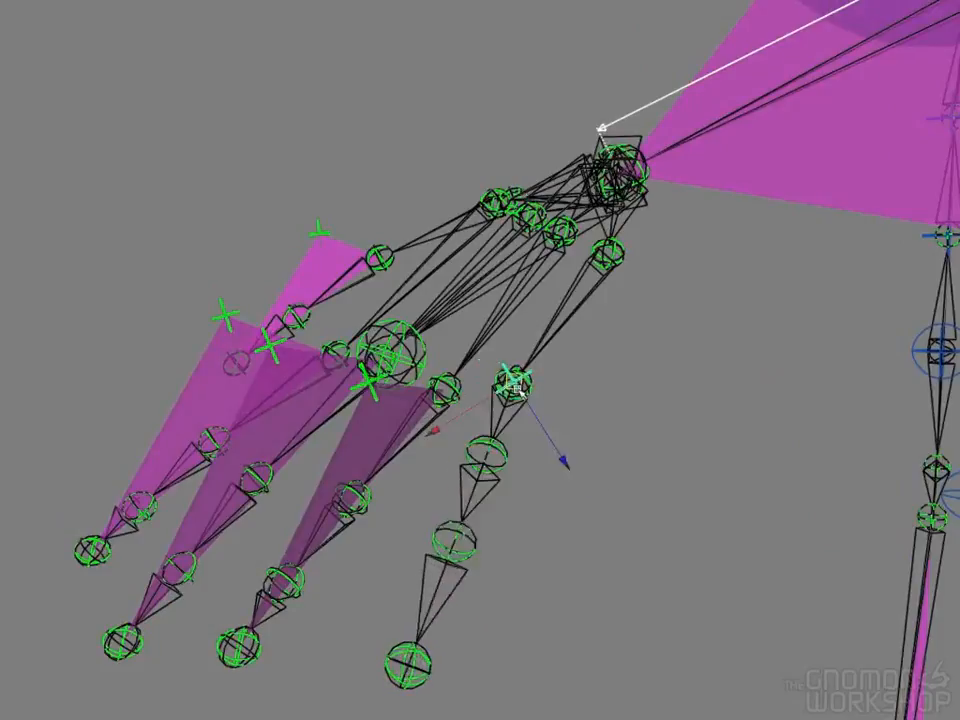
{"action": "right_click_drag", "start_coordinate": [612, 437], "coordinate": [416, 430], "text": "alt"}
{"action": "left_click_drag", "start_coordinate": [440, 470], "coordinate": [551, 491], "text": "alt"}
{"action": "left_click", "coordinate": [224, 342]}
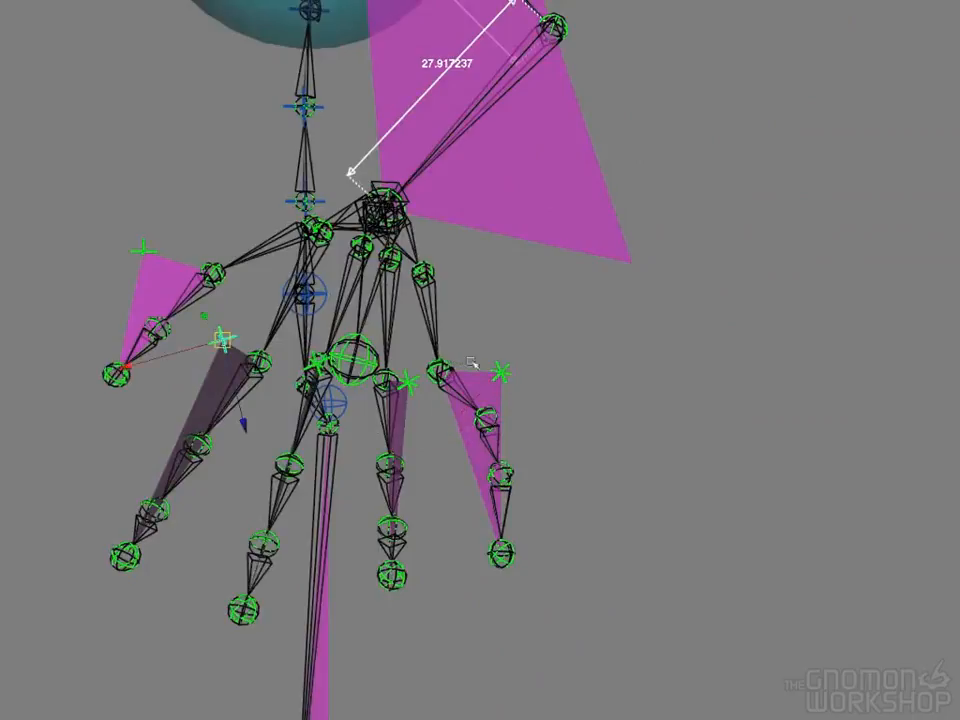